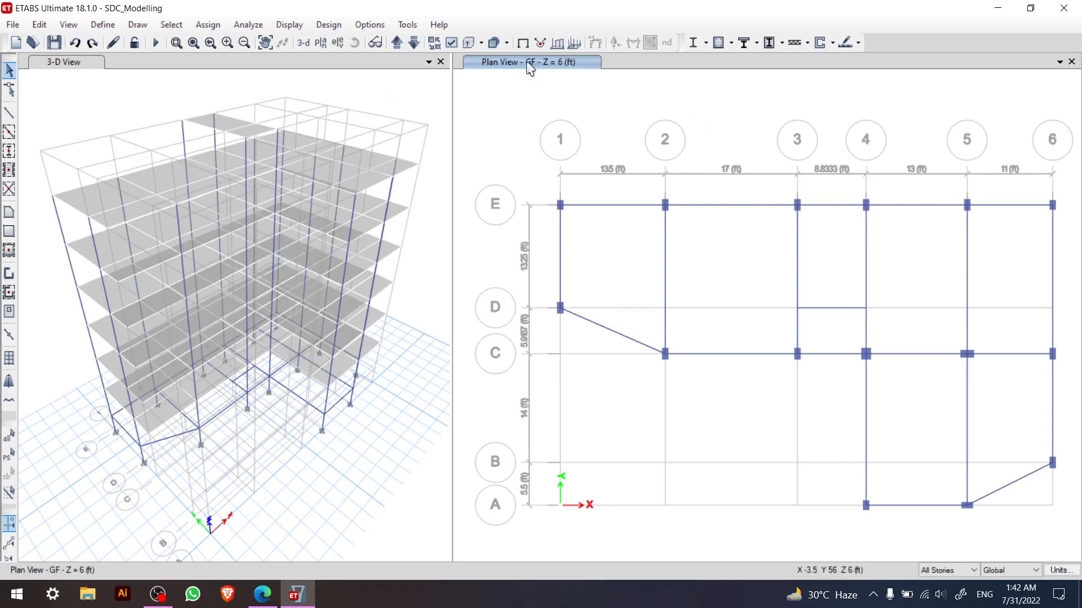
- Switch the plan view to story S1 and check the slab corner joints at grid points 1-C and 6-A
{"action": "left_click", "coordinate": [395, 42]}
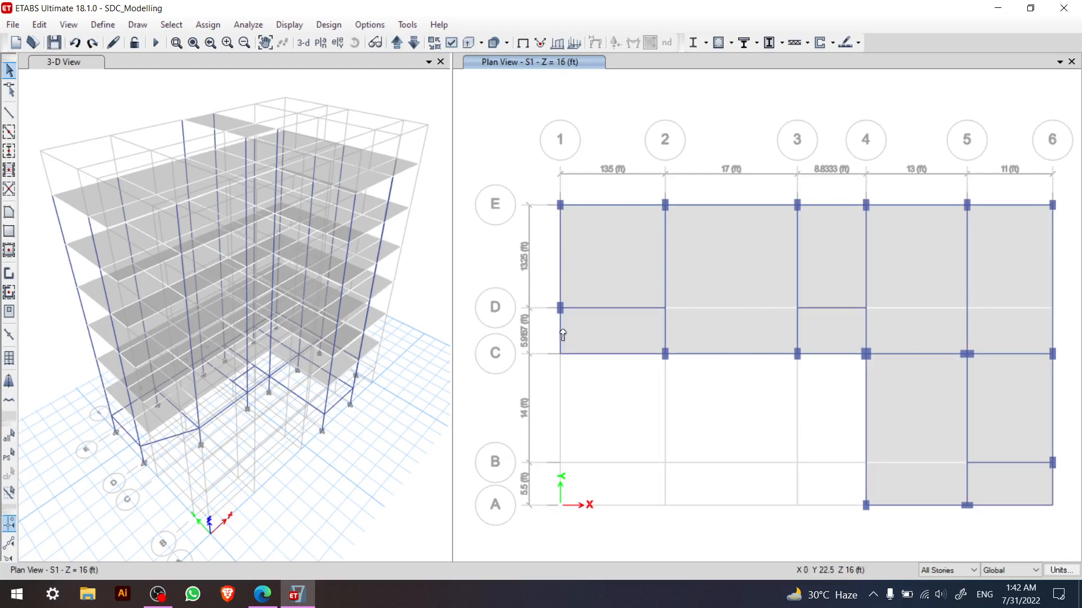
{"action": "left_click", "coordinate": [551, 345]}
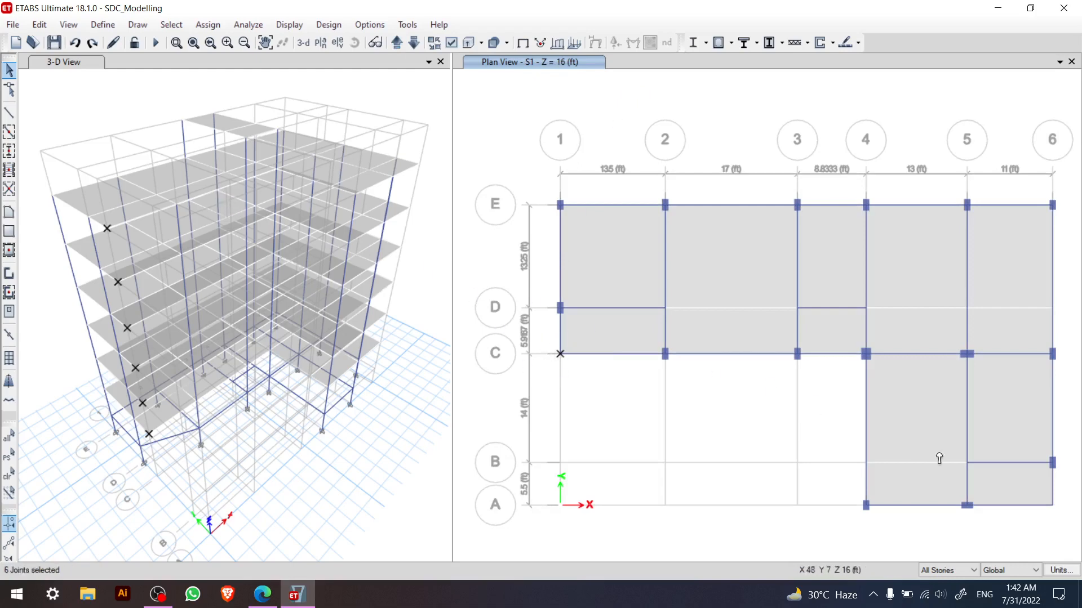
{"action": "left_click_drag", "start_coordinate": [1034, 514], "coordinate": [1041, 510]}
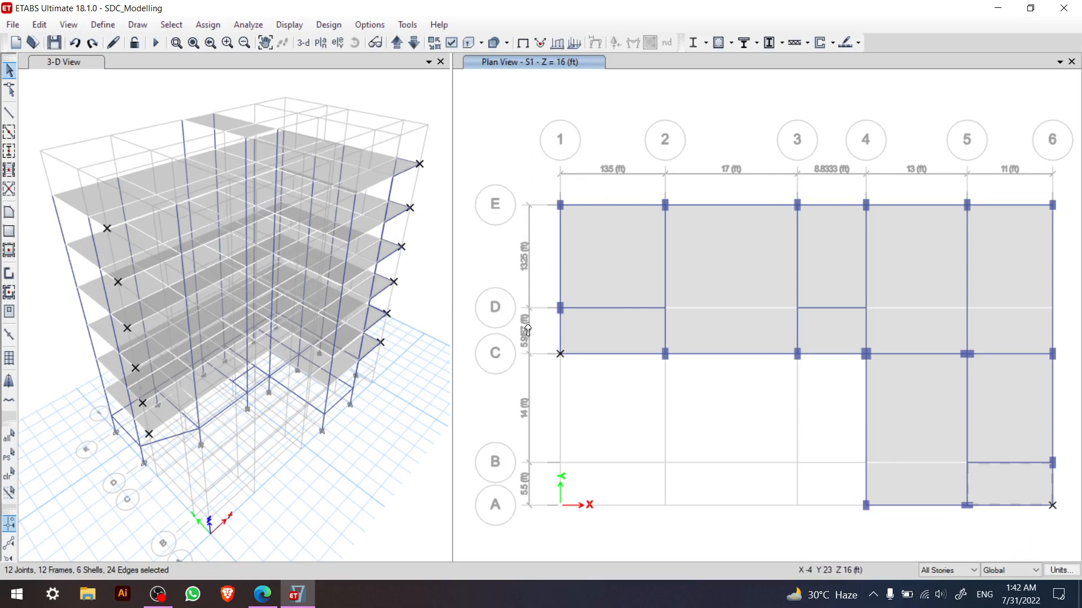
{"action": "key", "text": "ctrl+q"}
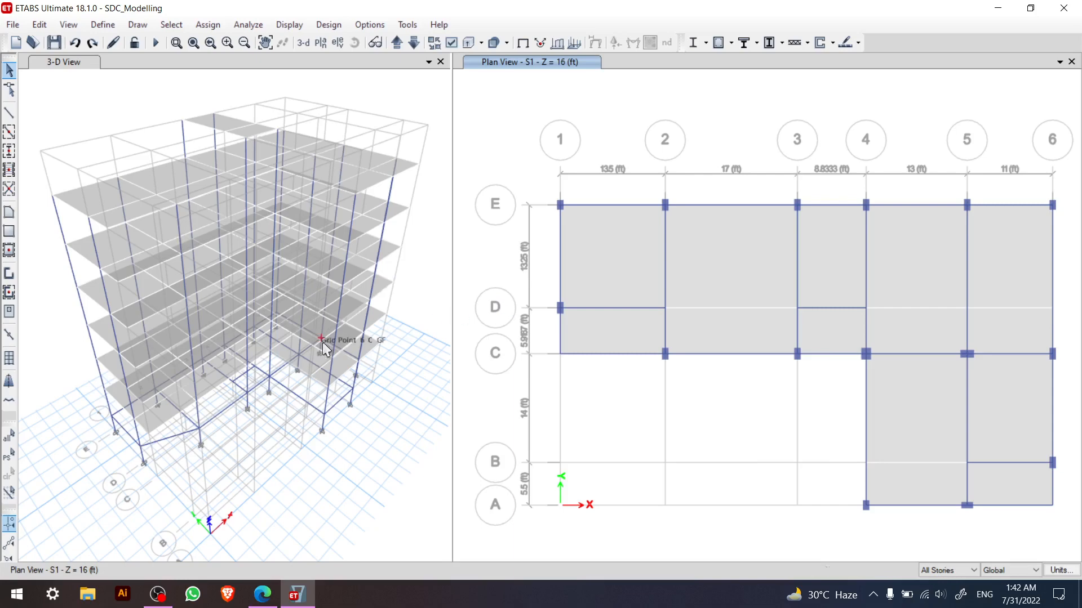
- Draw C1 columns through all stories at grid points 1-C and 6-A
{"action": "left_click", "coordinate": [10, 151]}
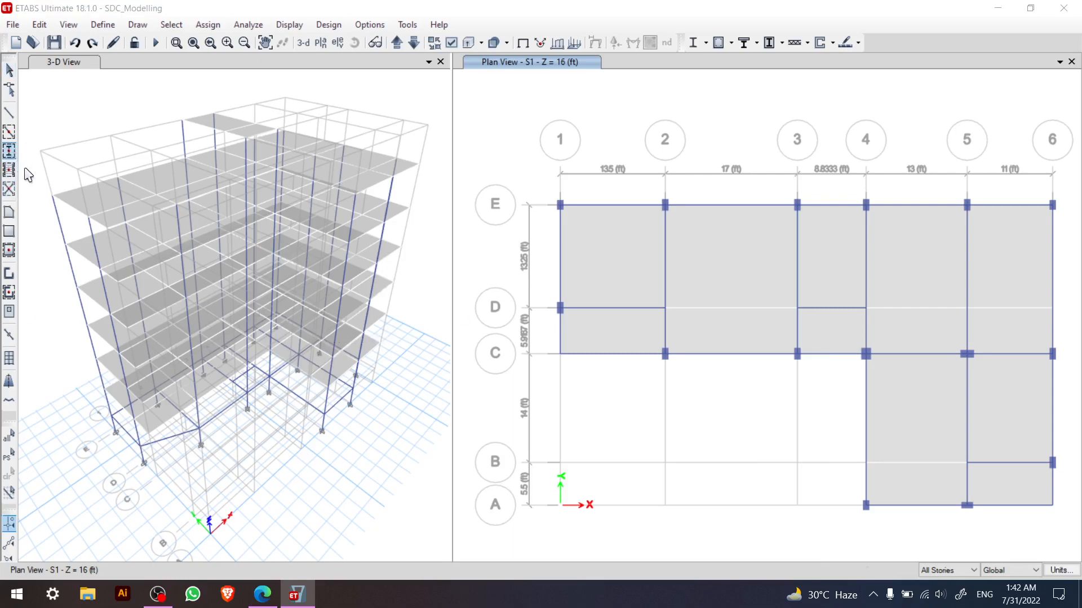
{"action": "left_click", "coordinate": [413, 217]}
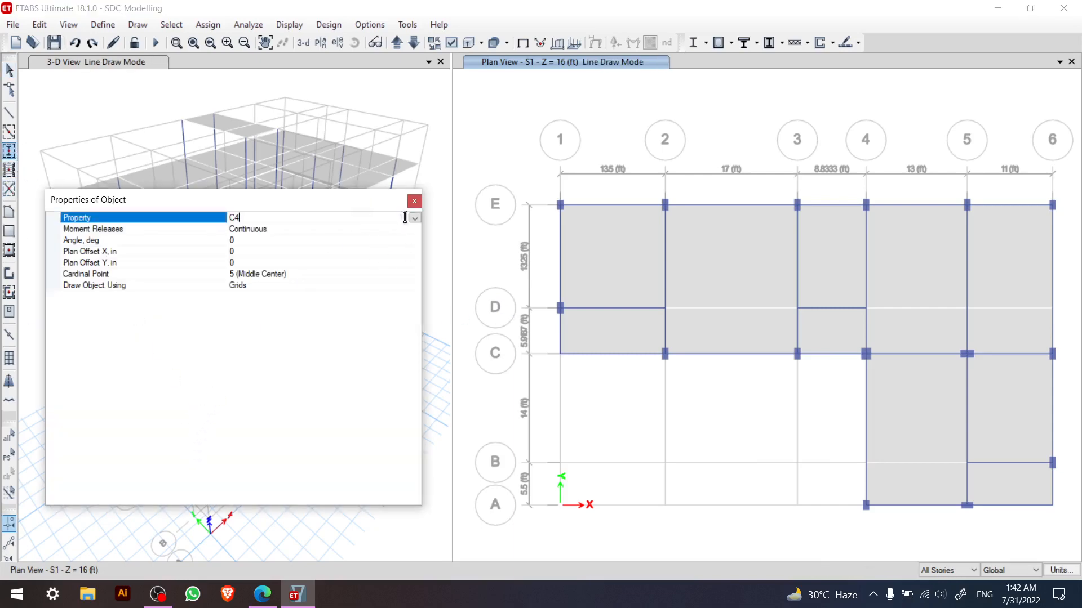
{"action": "left_click", "coordinate": [414, 218]}
{"action": "left_click", "coordinate": [267, 263]}
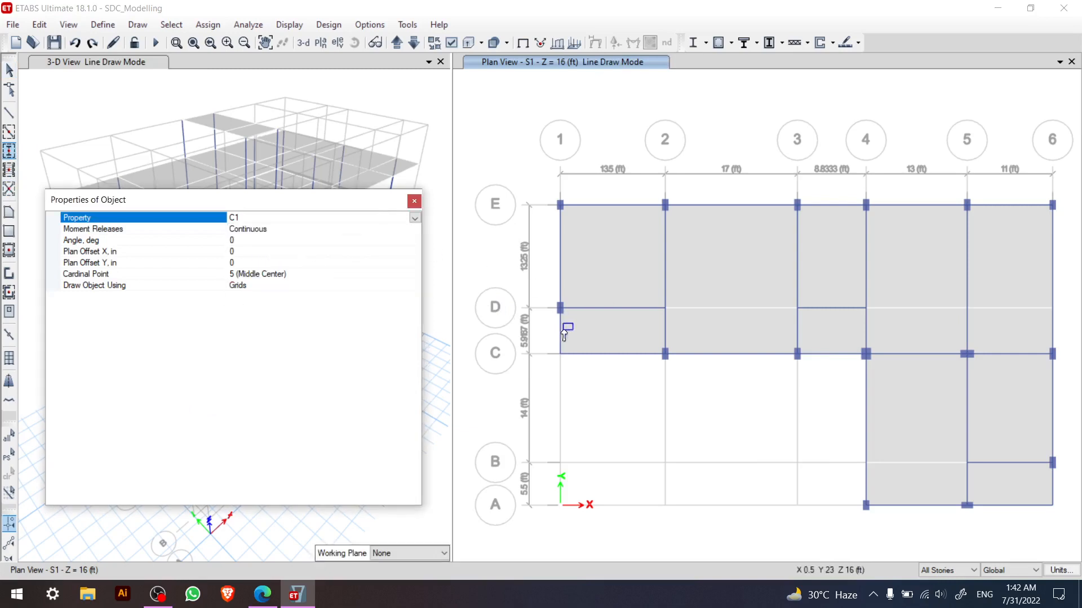
{"action": "left_click", "coordinate": [936, 571]}
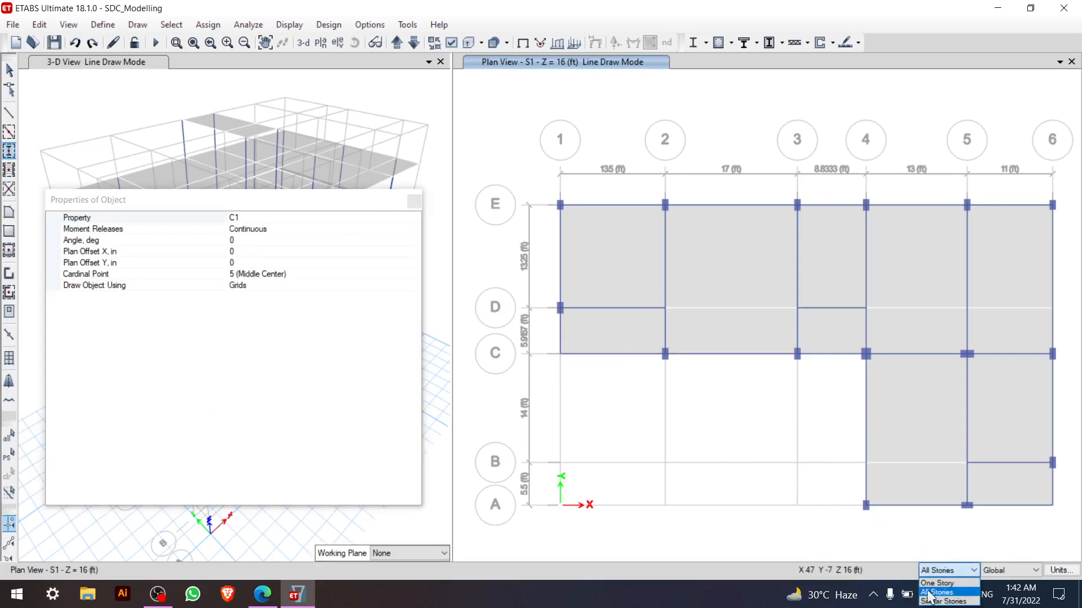
{"action": "left_click", "coordinate": [928, 592]}
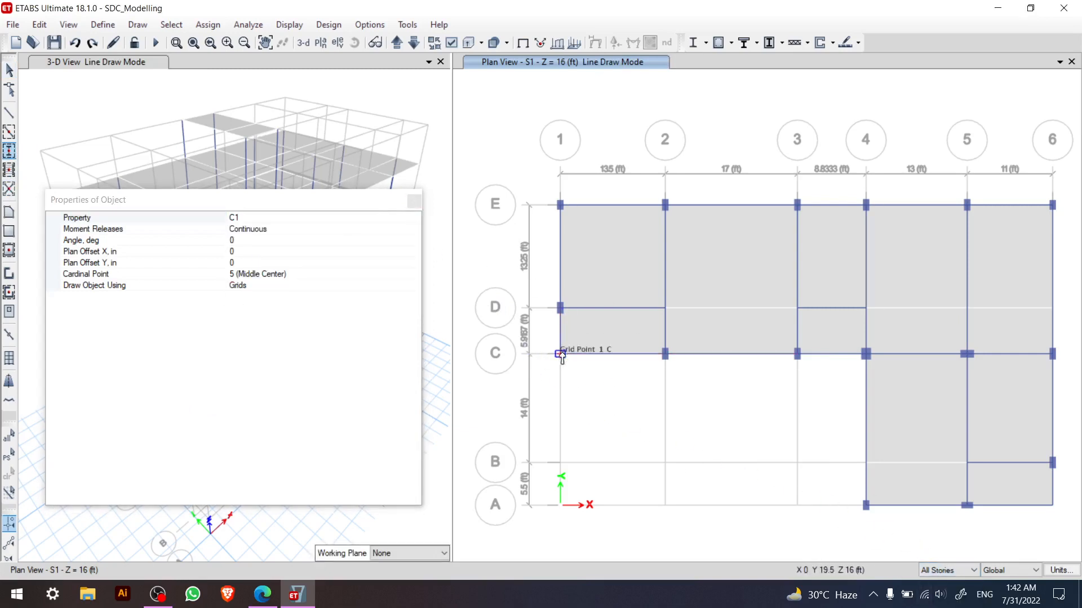
{"action": "left_click", "coordinate": [1052, 506]}
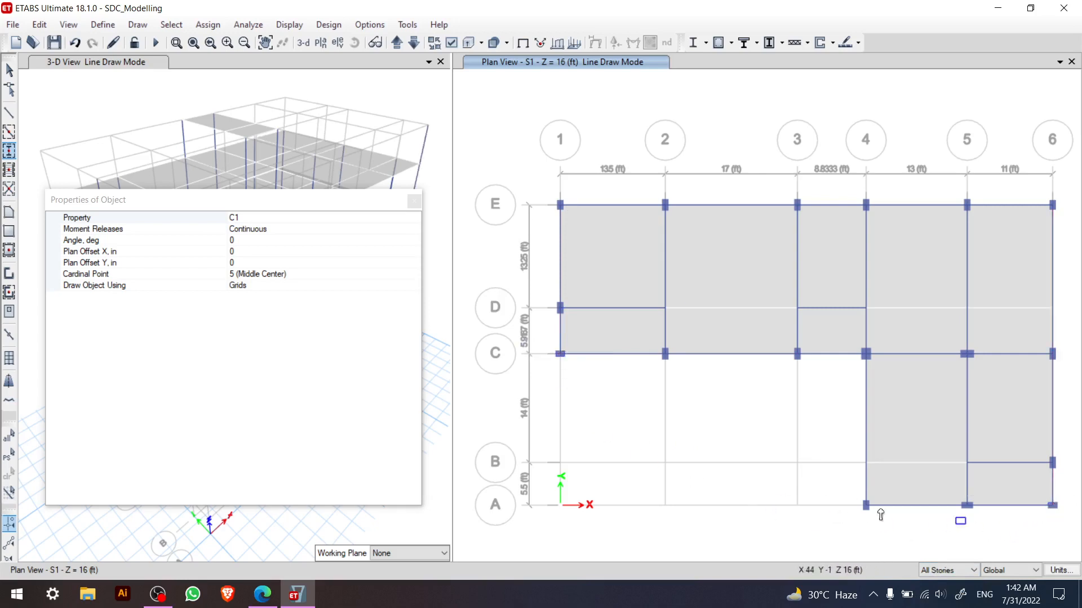
{"action": "left_click", "coordinate": [415, 201]}
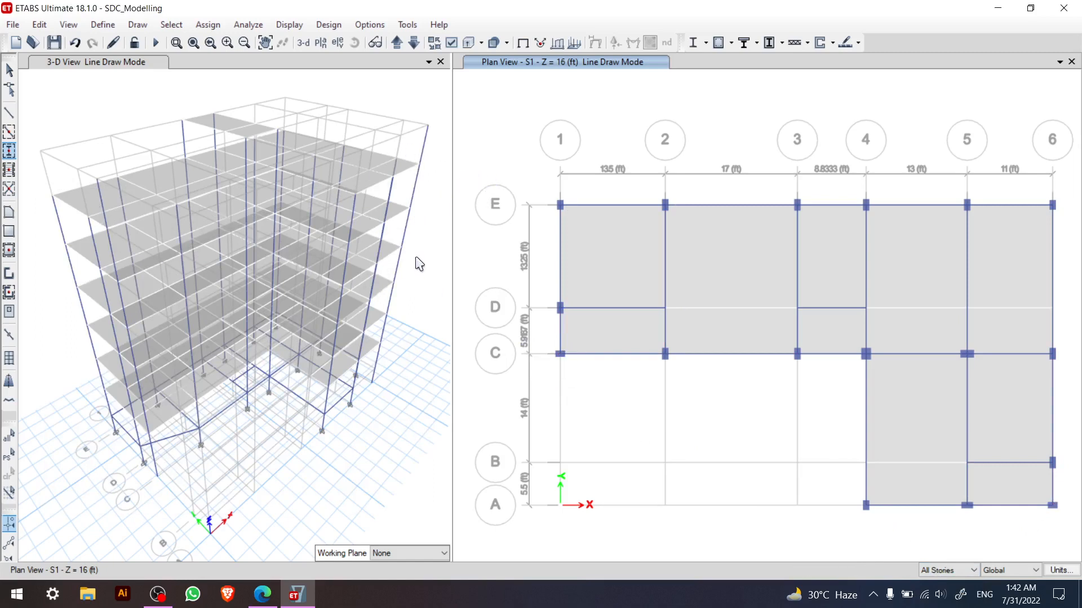
{"action": "key", "text": "Escape"}
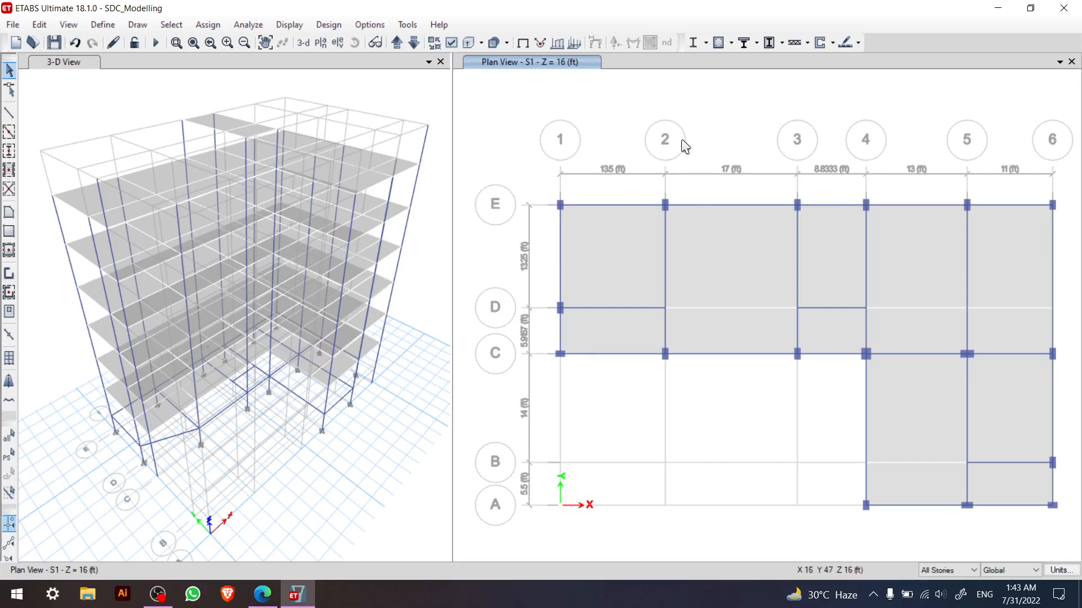
- Switch to the assignment PDF in Edge and circle the a and b values of the two highlighted data rows in ink
{"action": "left_click", "coordinate": [263, 593]}
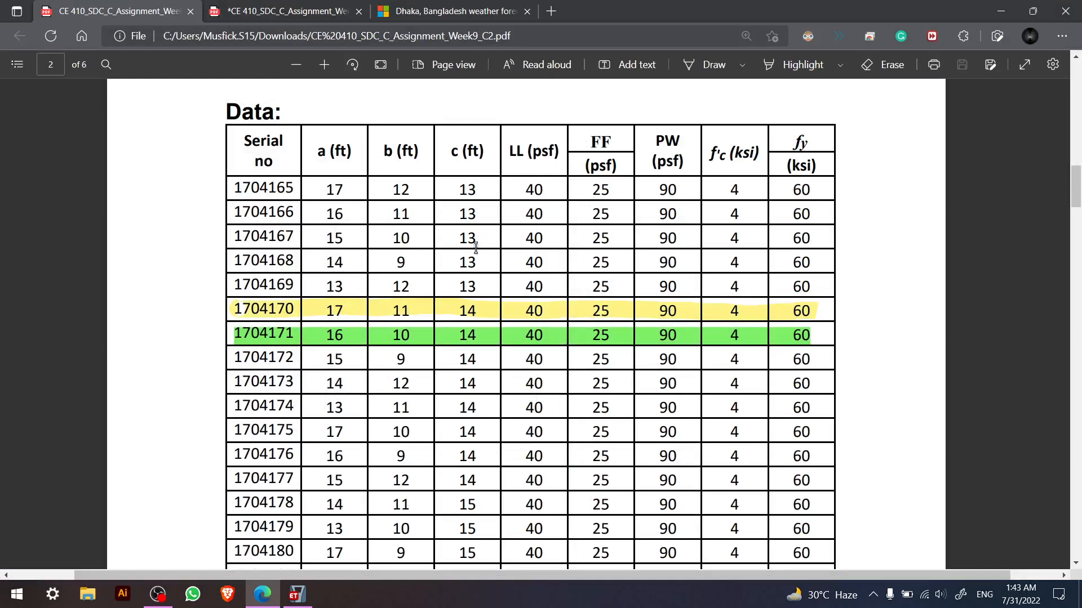
{"action": "scroll", "coordinate": [333, 311], "scroll_direction": "left", "scroll_amount": 1}
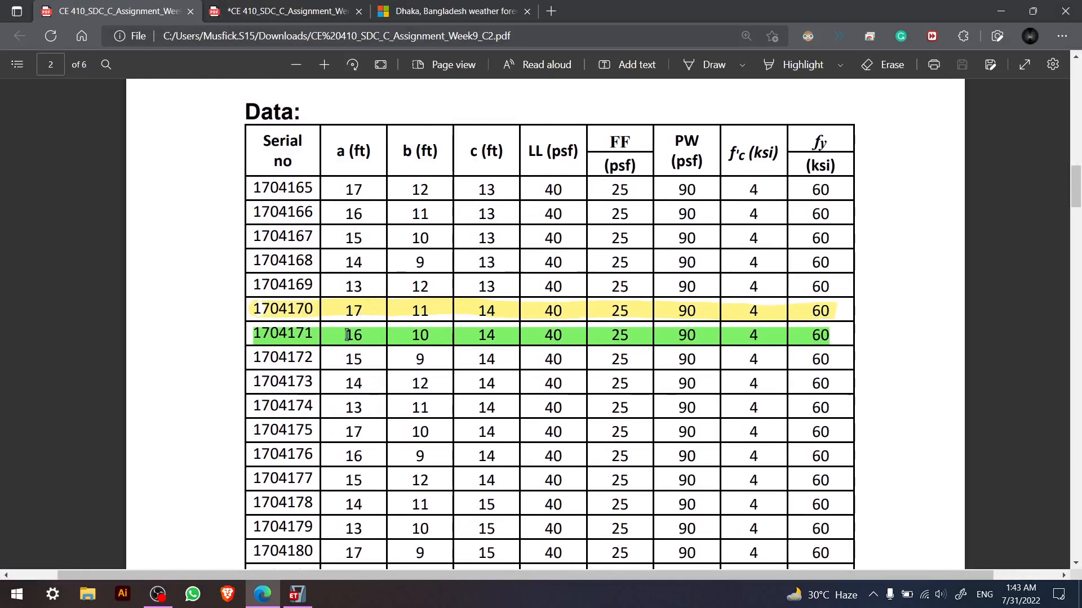
{"action": "left_click", "coordinate": [714, 64]}
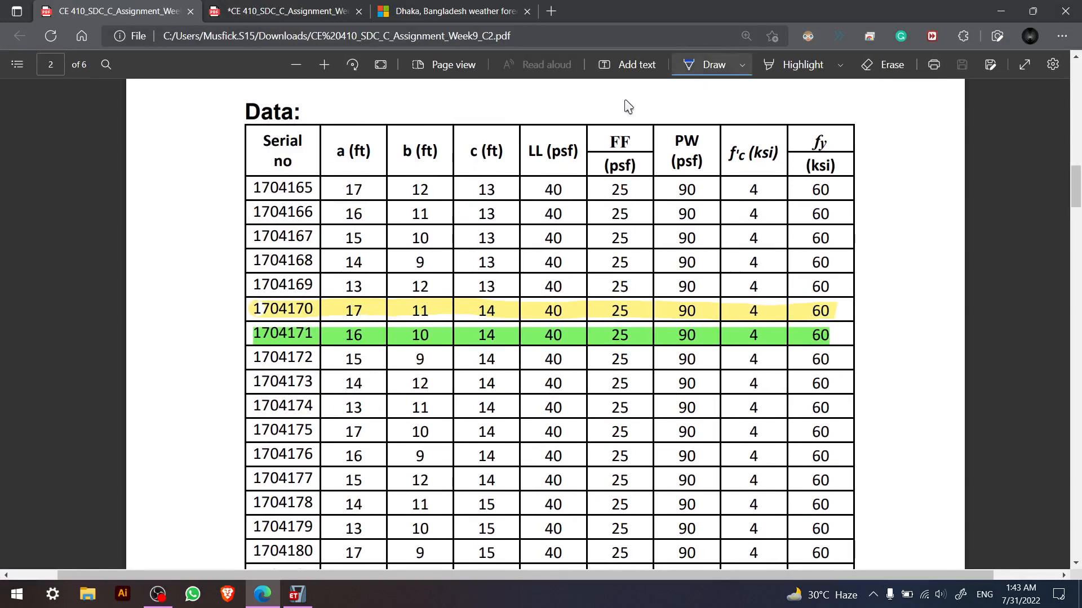
{"action": "mouse_move", "coordinate": [355, 295]}
{"action": "left_mouse_down"}
{"action": "mouse_move", "coordinate": [341, 334]}
{"action": "mouse_move", "coordinate": [369, 355]}
{"action": "mouse_move", "coordinate": [351, 295]}
{"action": "left_mouse_up"}
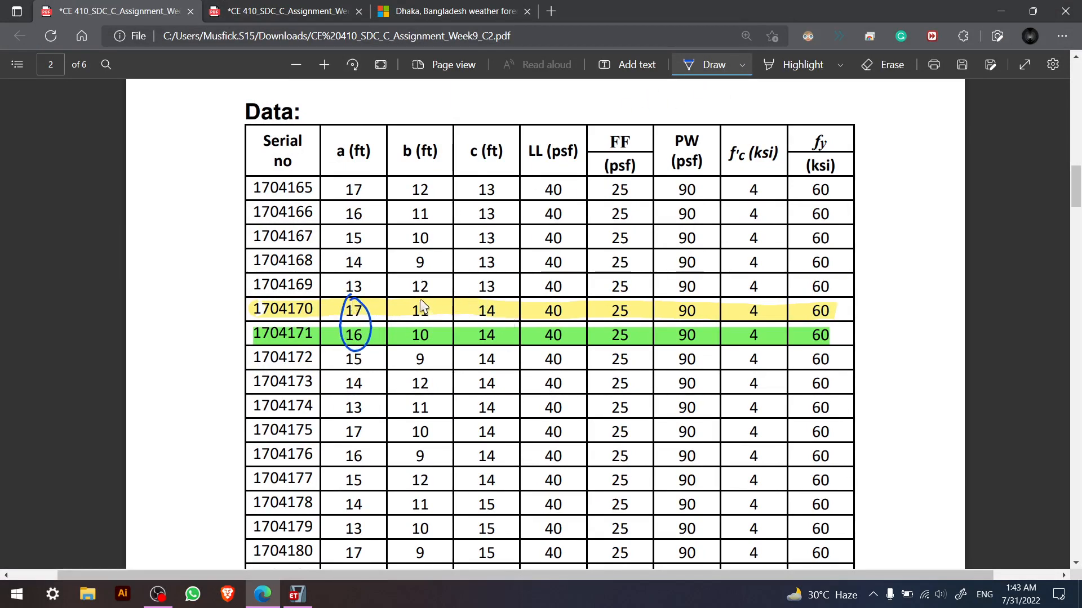
{"action": "mouse_move", "coordinate": [418, 297]}
{"action": "left_mouse_down"}
{"action": "mouse_move", "coordinate": [407, 337]}
{"action": "mouse_move", "coordinate": [441, 330]}
{"action": "mouse_move", "coordinate": [416, 296]}
{"action": "left_mouse_up"}
{"action": "left_click", "coordinate": [1000, 12]}
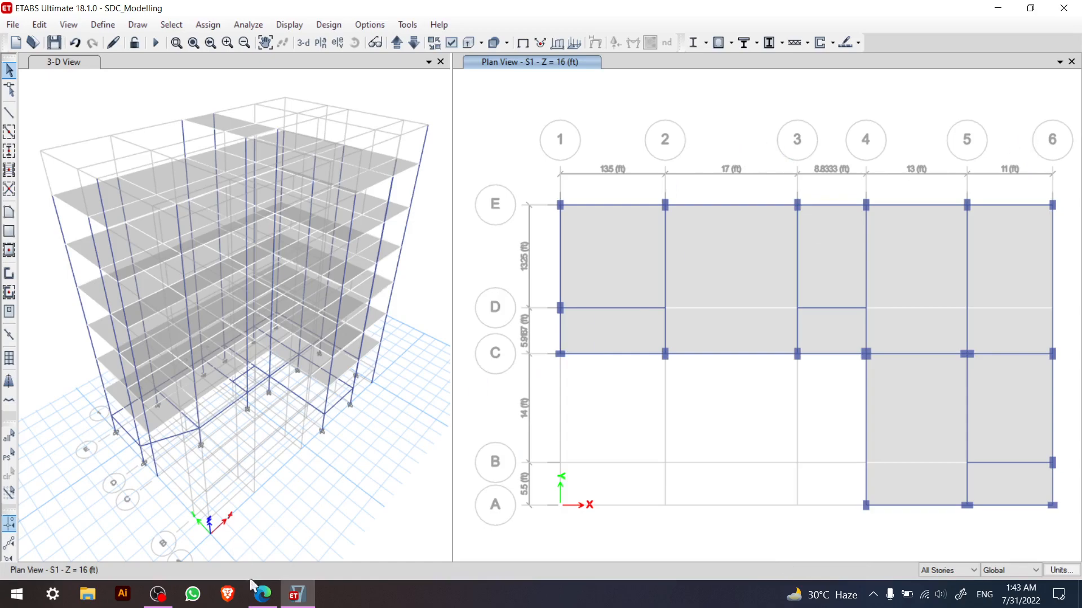
- Review the circled a and b values in the assignment PDF once more and return to ETABS
{"action": "left_click", "coordinate": [262, 594]}
{"action": "mouse_move", "coordinate": [297, 594]}
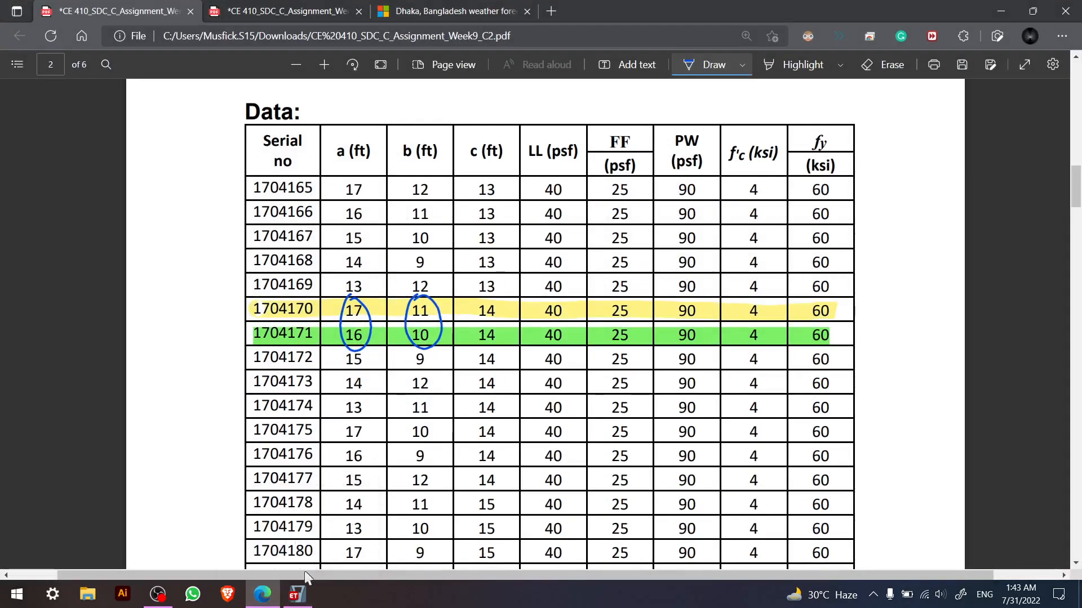
{"action": "left_click", "coordinate": [297, 595]}
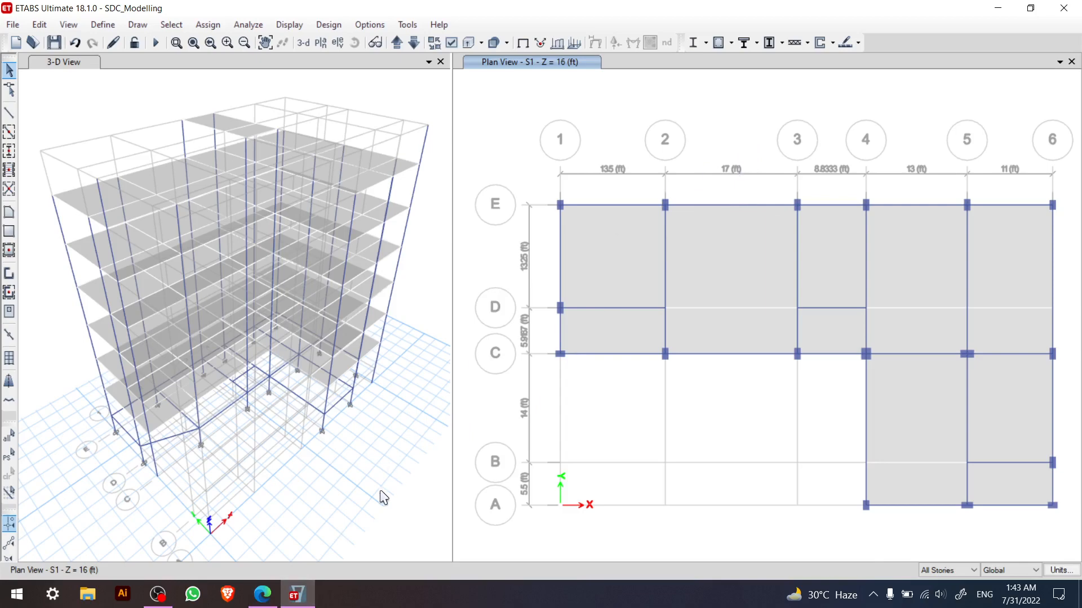
{"action": "left_click", "coordinate": [303, 595]}
{"action": "left_click", "coordinate": [299, 595]}
- Display the 1G1 grid data as spacing and set the X spacing of grid 2 to 16 ft
{"action": "left_click", "coordinate": [39, 24]}
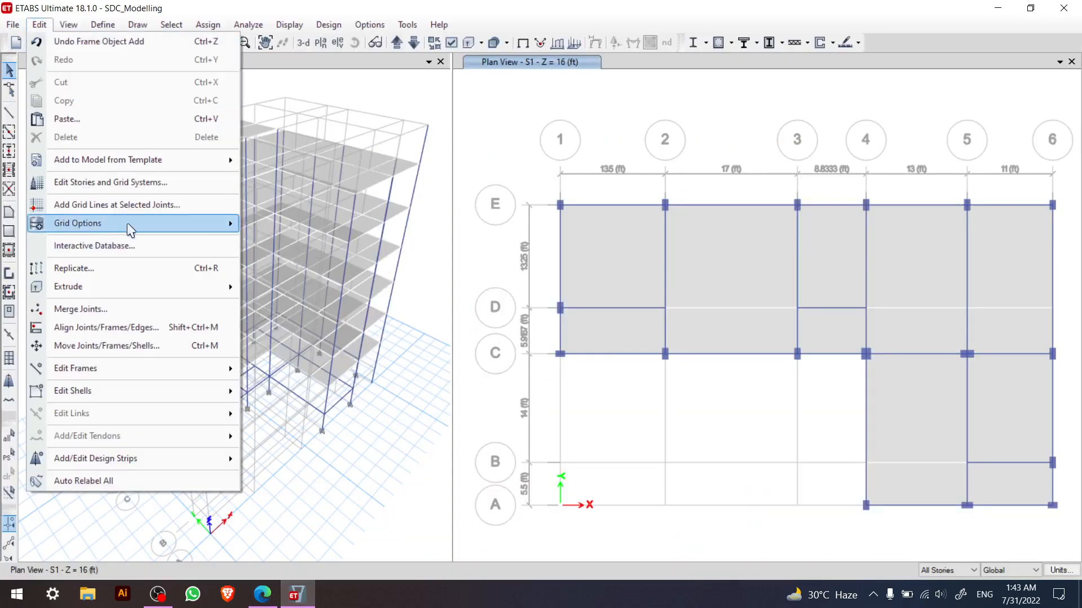
{"action": "left_click", "coordinate": [116, 182]}
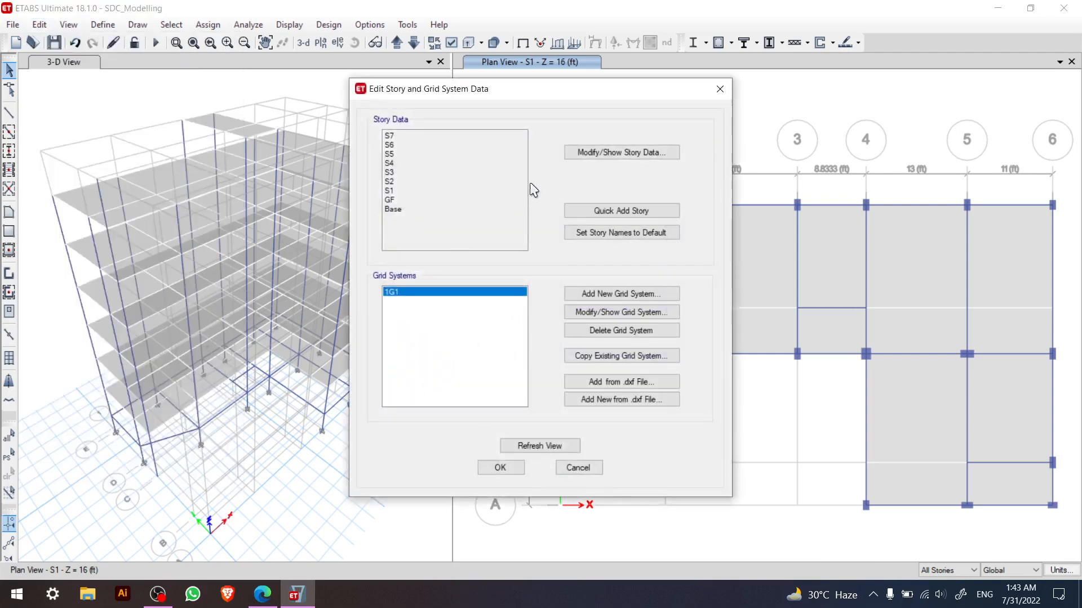
{"action": "left_click", "coordinate": [621, 312]}
{"action": "left_click_drag", "start_coordinate": [541, 37], "coordinate": [510, 38]}
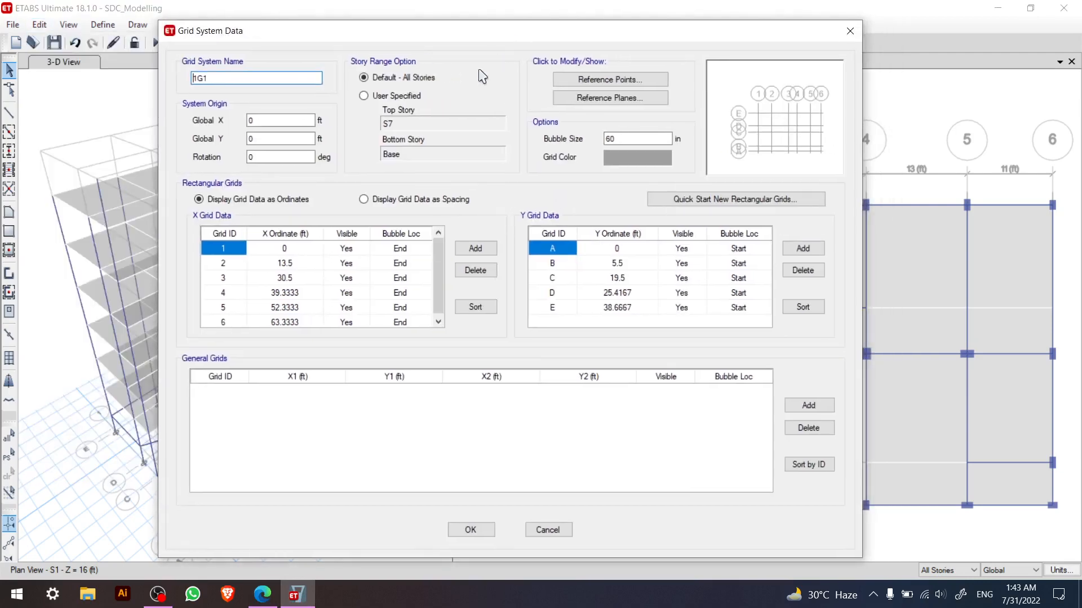
{"action": "left_click", "coordinate": [393, 202]}
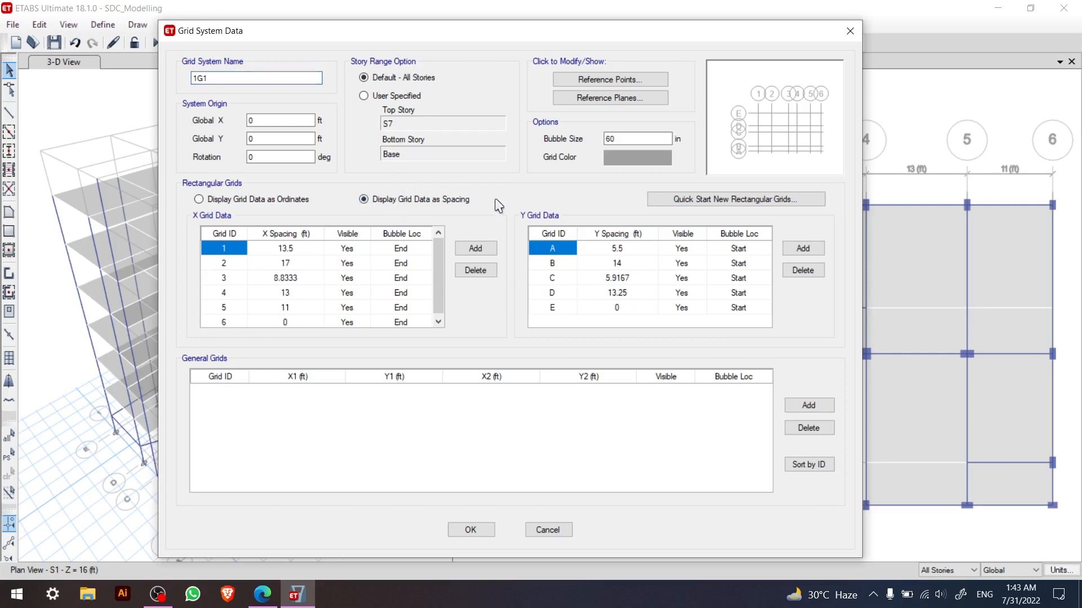
{"action": "left_click", "coordinate": [297, 266]}
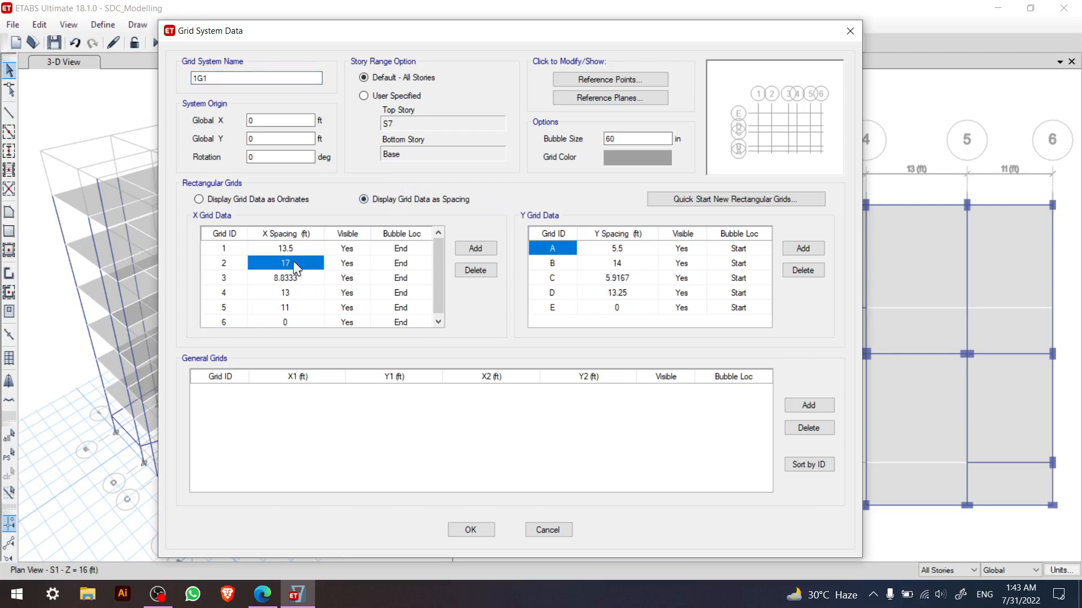
{"action": "left_click_drag", "start_coordinate": [651, 41], "coordinate": [616, 68]}
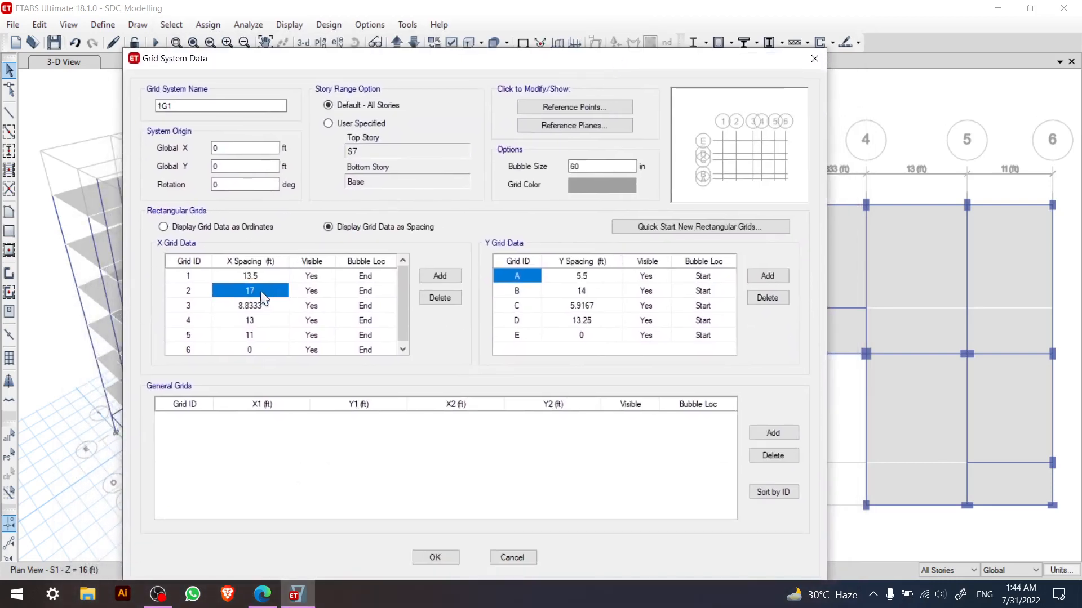
{"action": "type", "text": "16"}
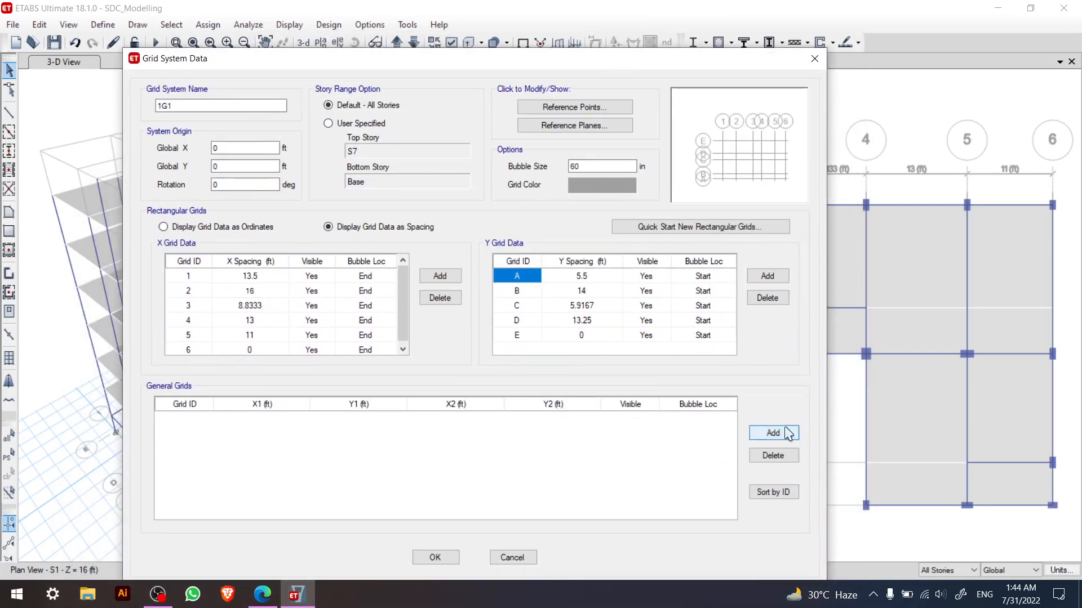
{"action": "left_click", "coordinate": [439, 556]}
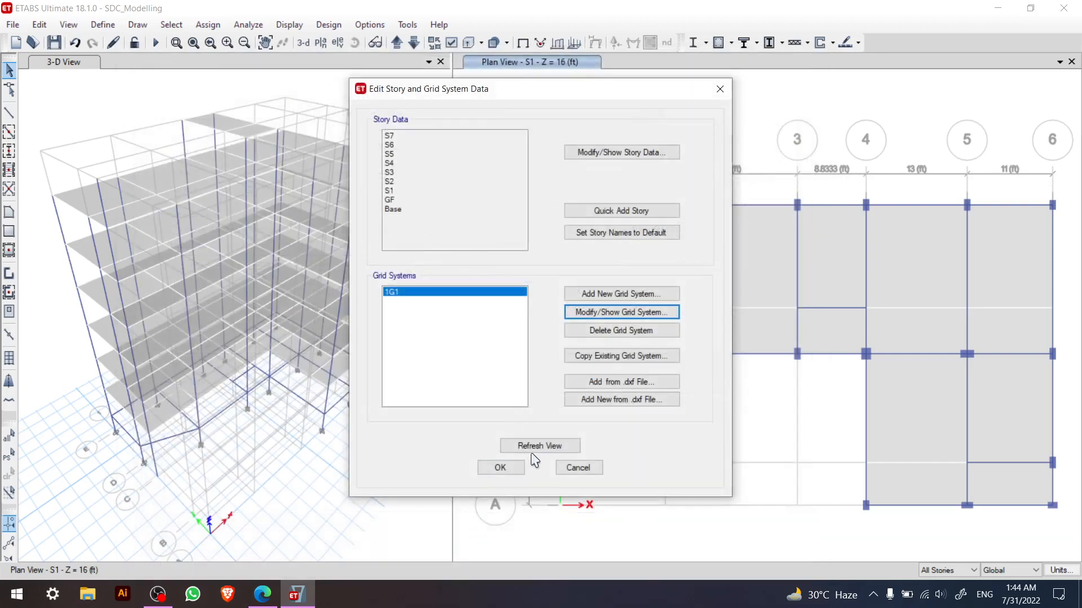
{"action": "left_click", "coordinate": [514, 468]}
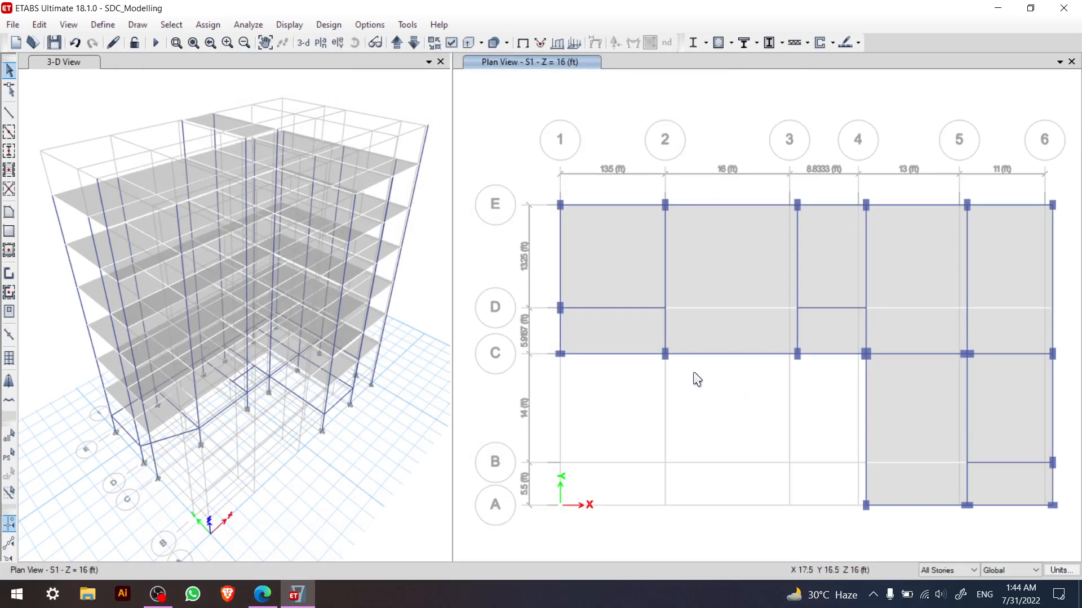
- Close the 3-D view and show the GF plan
{"action": "left_click", "coordinate": [444, 63]}
{"action": "left_click", "coordinate": [441, 61]}
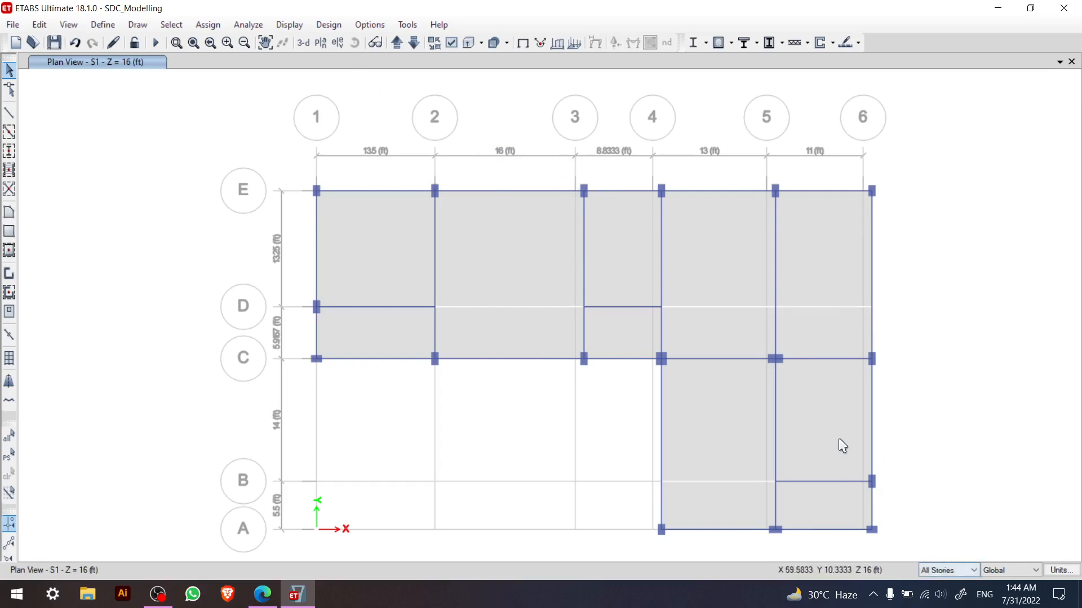
{"action": "left_click", "coordinate": [413, 44]}
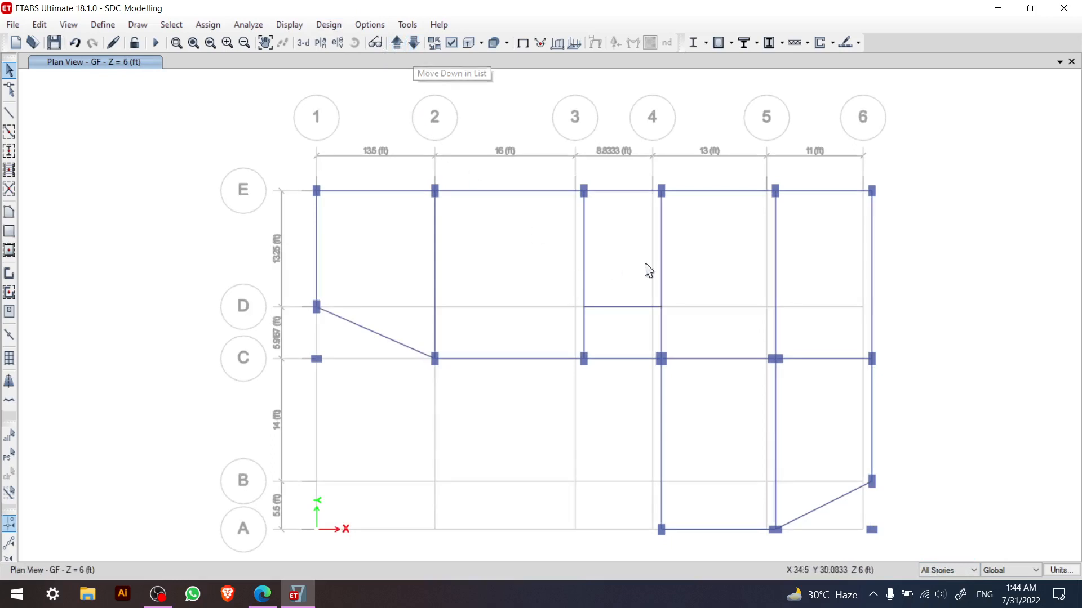
- Select all joints and frames on grid lines 3 to 6 and set their move offset in Y to 0
{"action": "left_click_drag", "start_coordinate": [554, 163], "coordinate": [929, 529]}
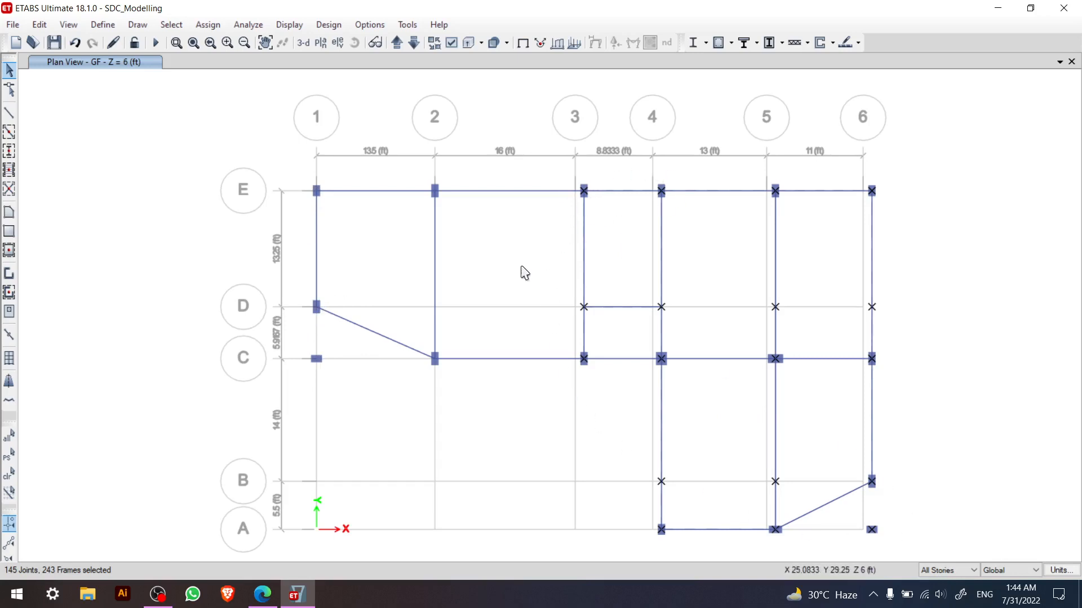
{"action": "key", "text": "ctrl+m"}
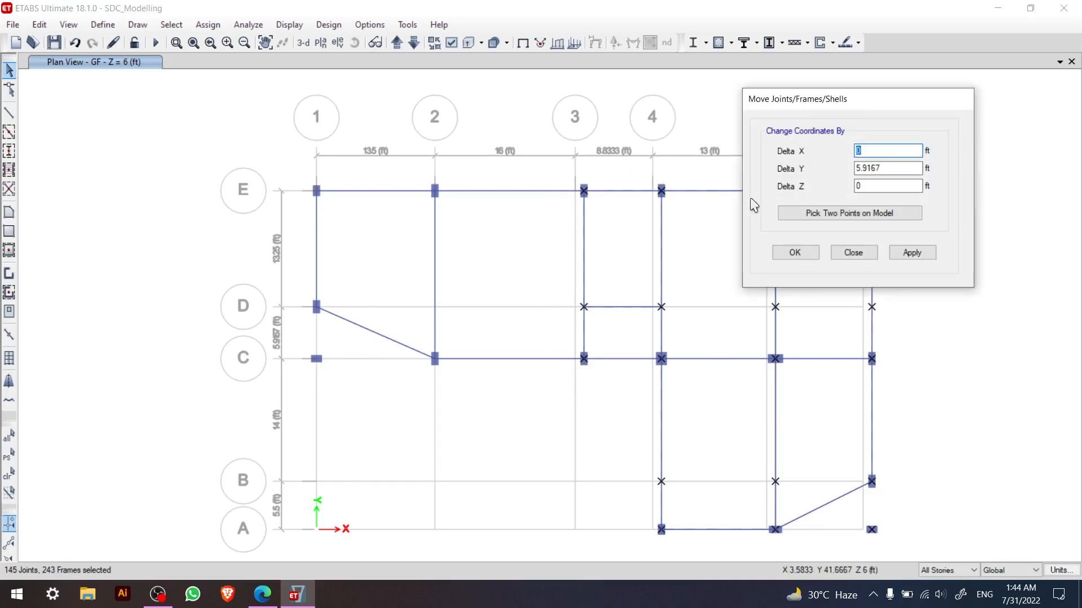
{"action": "left_click", "coordinate": [834, 255]}
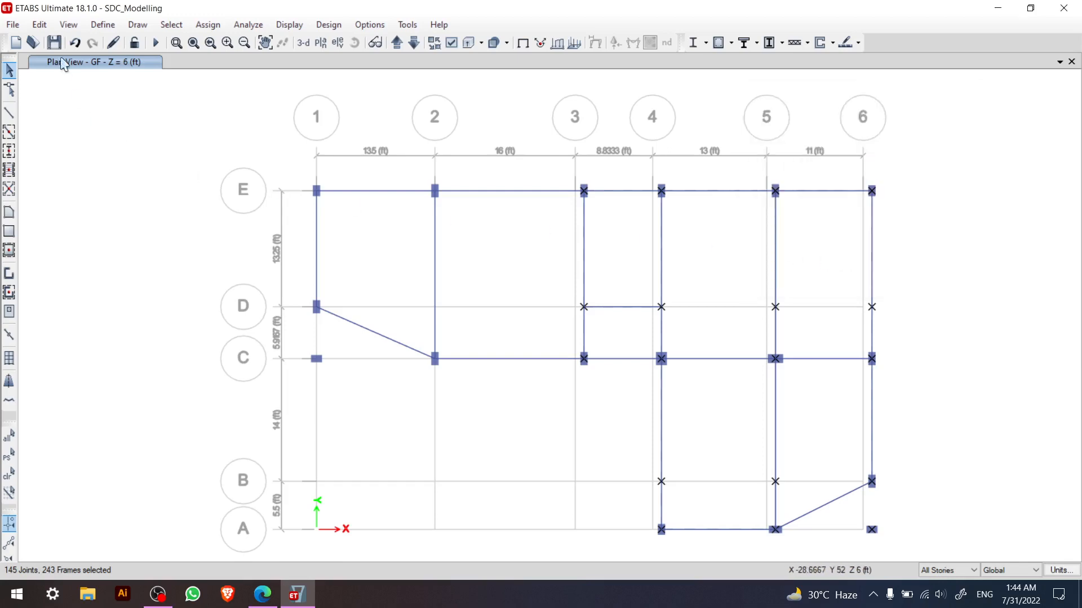
{"action": "left_click", "coordinate": [39, 24]}
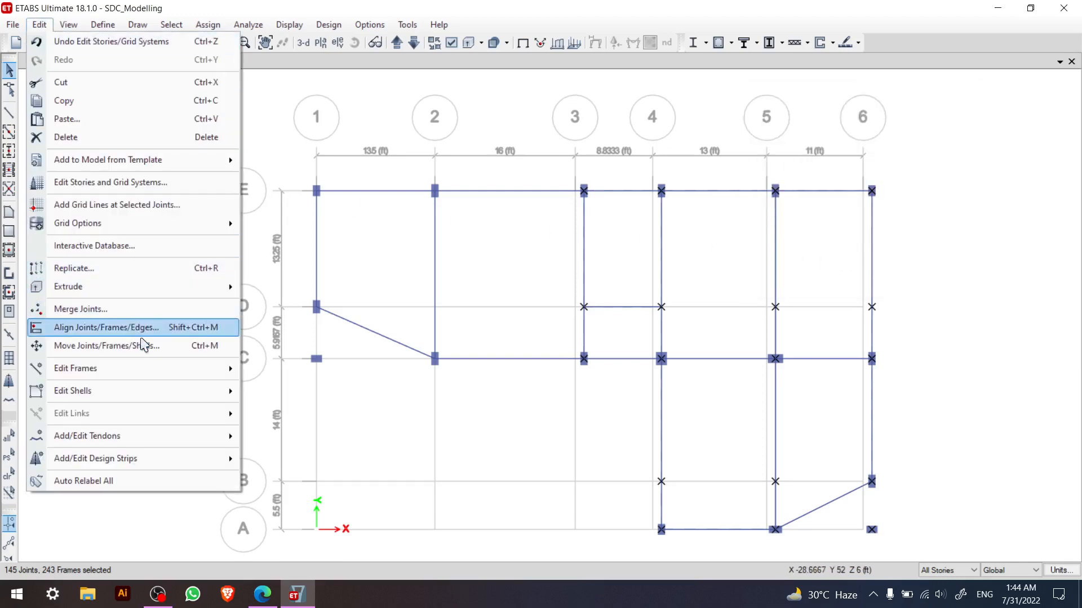
{"action": "mouse_move", "coordinate": [151, 370]}
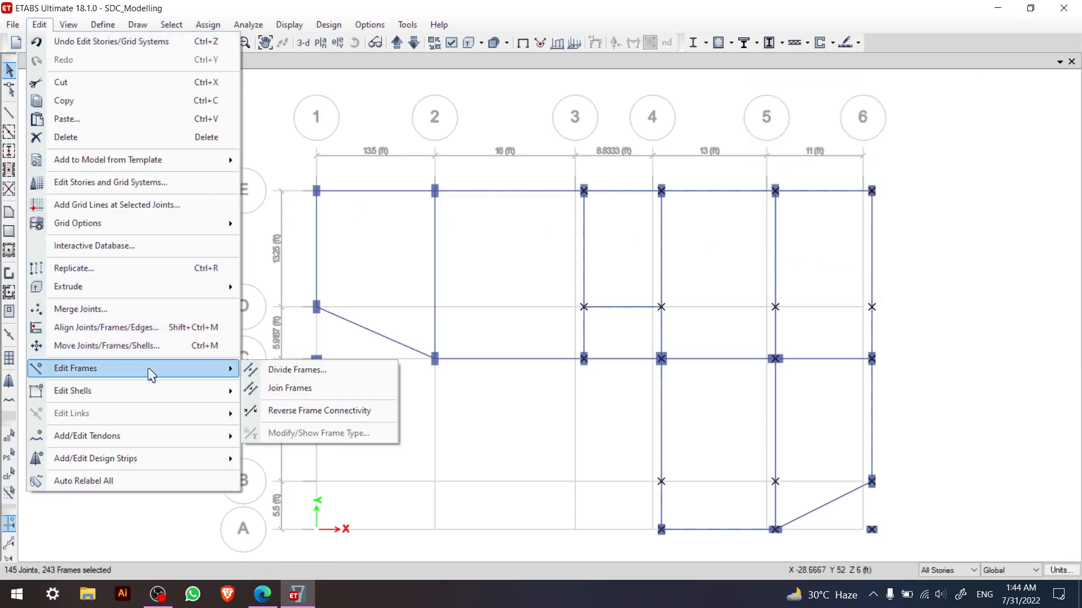
{"action": "left_click", "coordinate": [141, 346]}
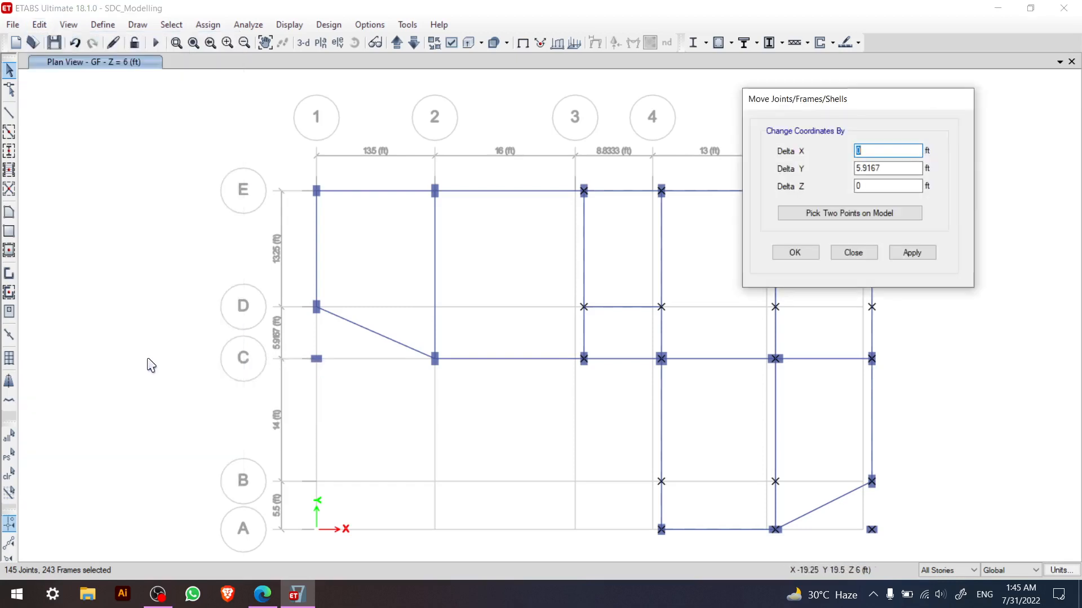
{"action": "left_click_drag", "start_coordinate": [852, 107], "coordinate": [165, 199]}
{"action": "left_click_drag", "start_coordinate": [204, 259], "coordinate": [165, 247]}
{"action": "type", "text": "0"}
{"action": "left_click", "coordinate": [275, 306]}
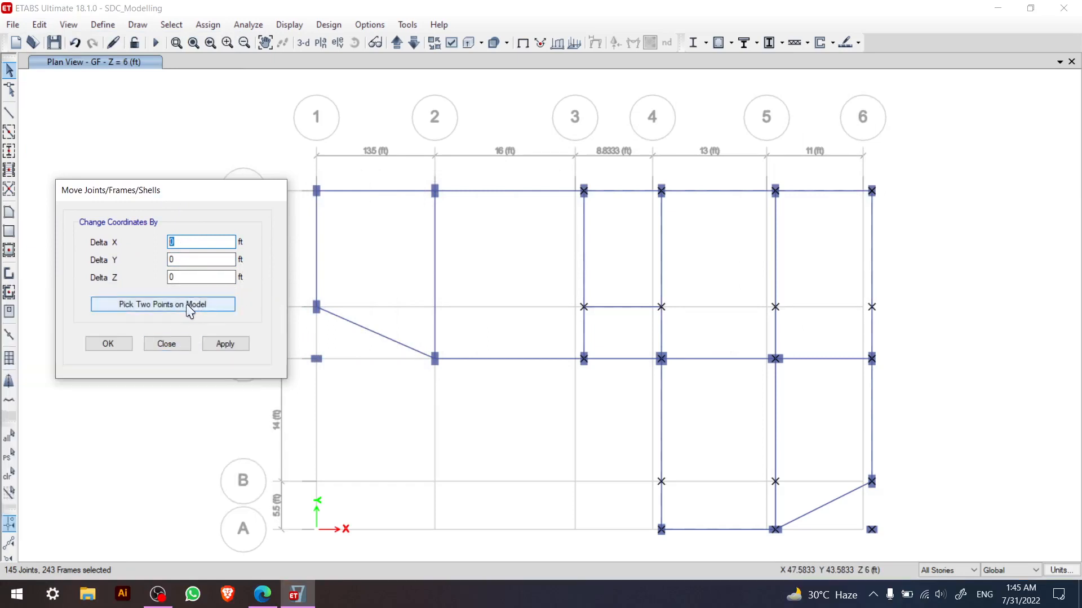
- Move the selected members -1 ft in X, picking the joint beside 3-E and grid point 3-E as the two reference points
{"action": "left_click", "coordinate": [189, 310]}
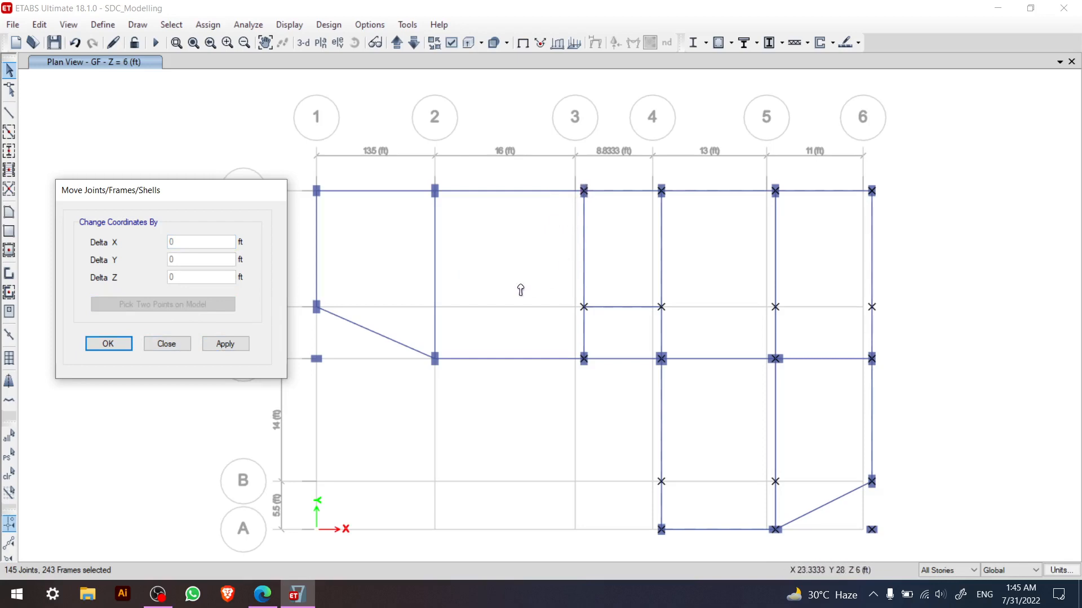
{"action": "left_click", "coordinate": [227, 42]}
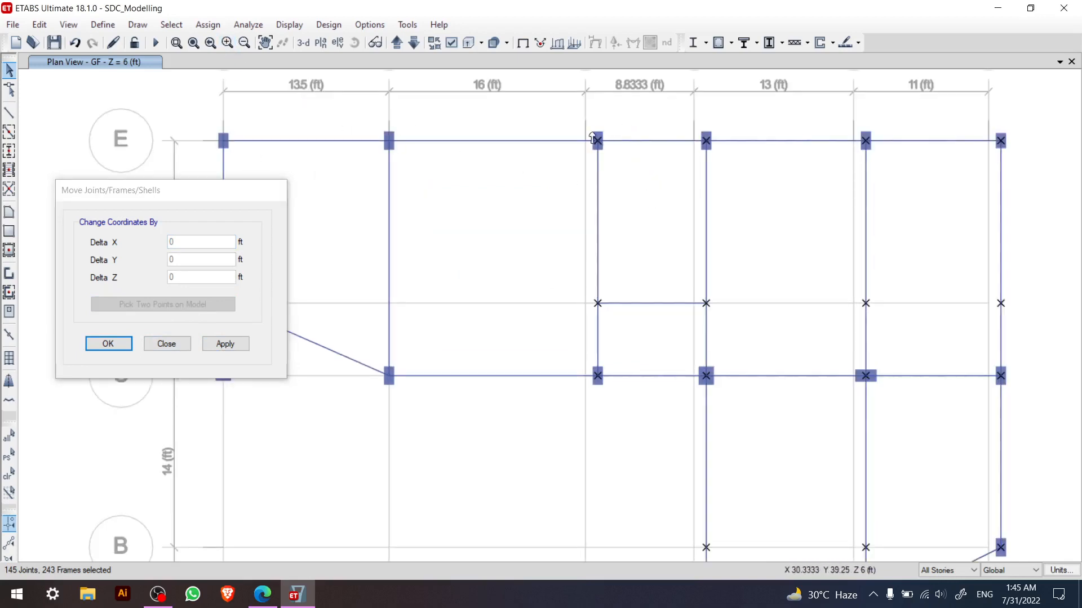
{"action": "left_click", "coordinate": [227, 42]}
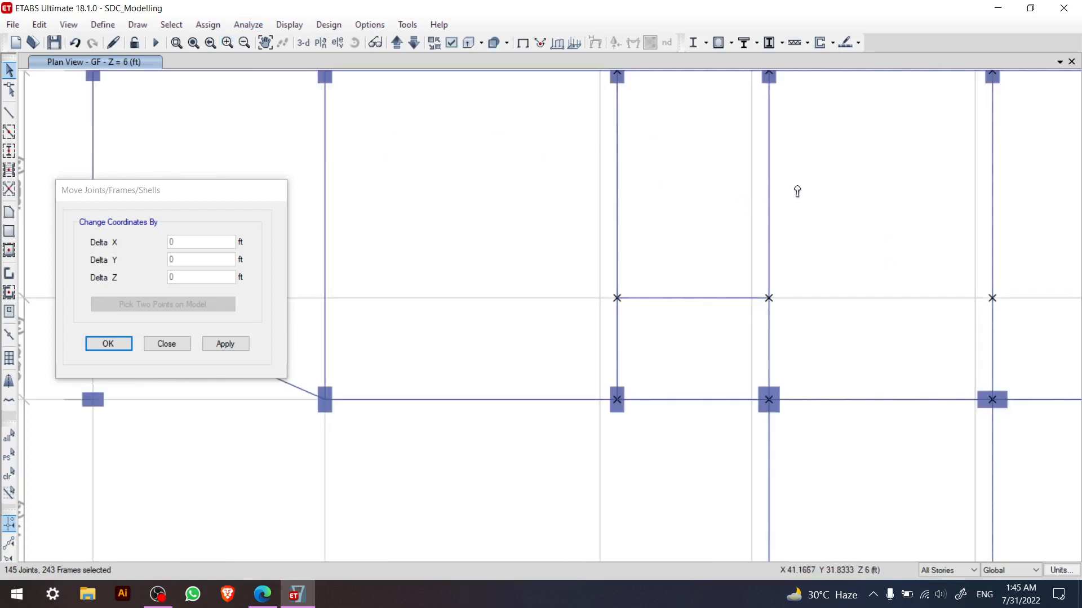
{"action": "middle_click_drag", "start_coordinate": [834, 164], "coordinate": [789, 312]}
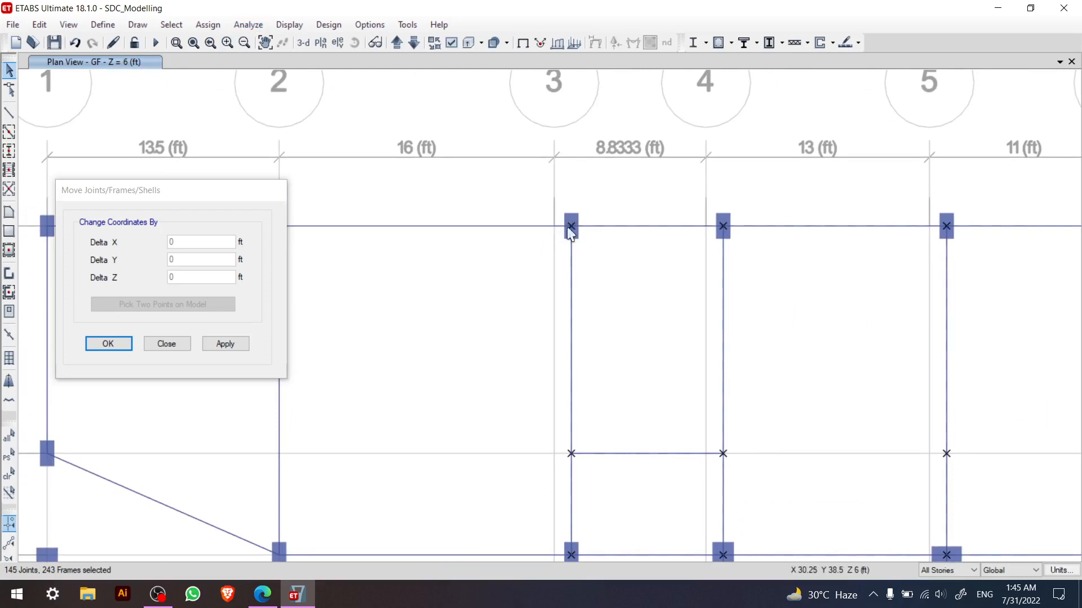
{"action": "left_click", "coordinate": [566, 238]}
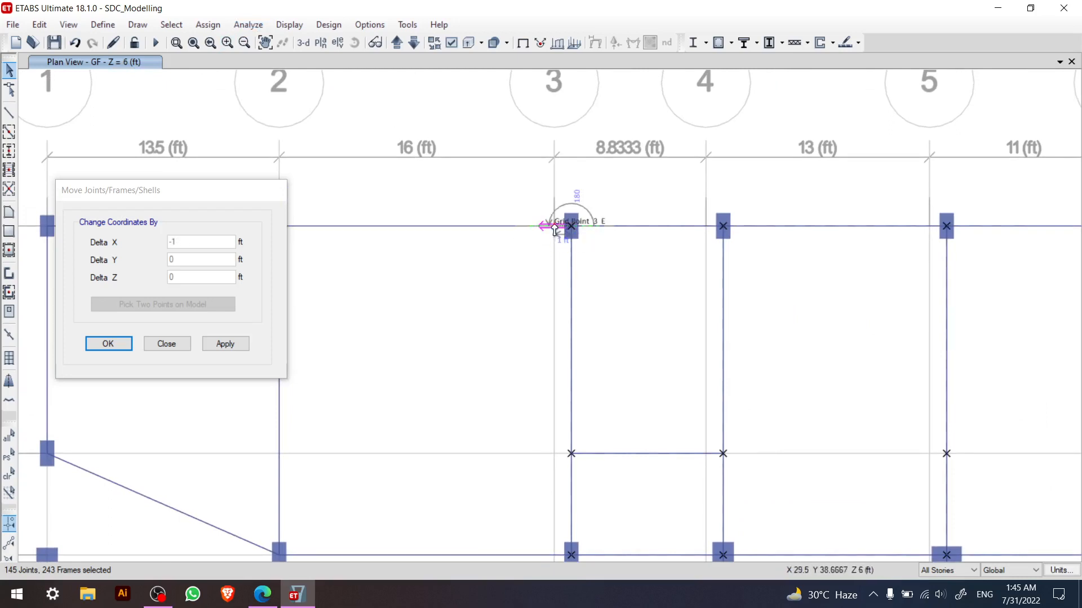
{"action": "left_click", "coordinate": [554, 230]}
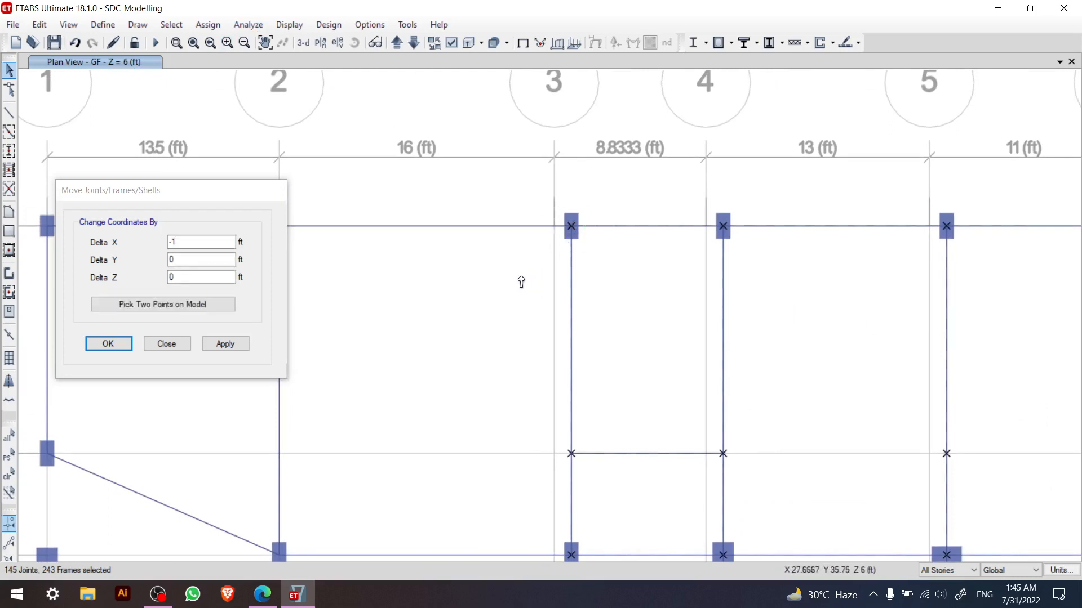
{"action": "left_click_drag", "start_coordinate": [184, 243], "coordinate": [165, 249]}
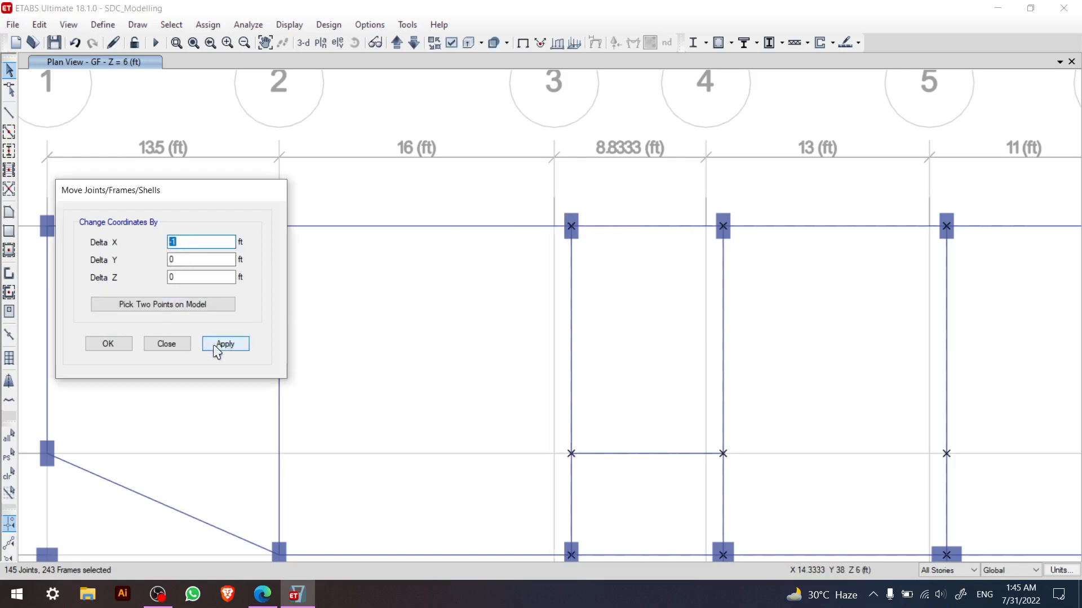
{"action": "left_click", "coordinate": [230, 350]}
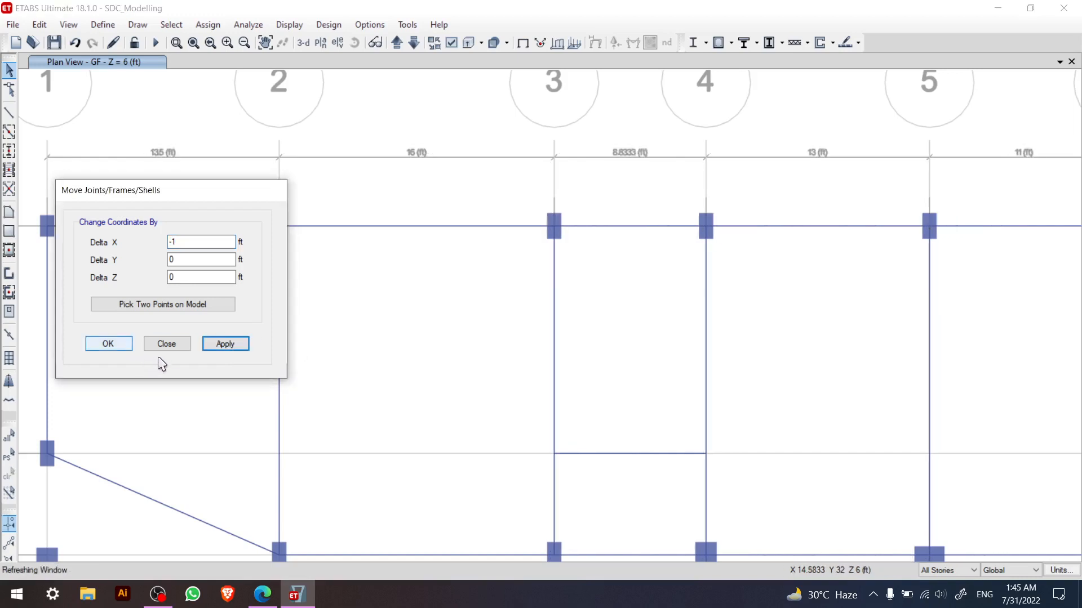
{"action": "left_click", "coordinate": [130, 348]}
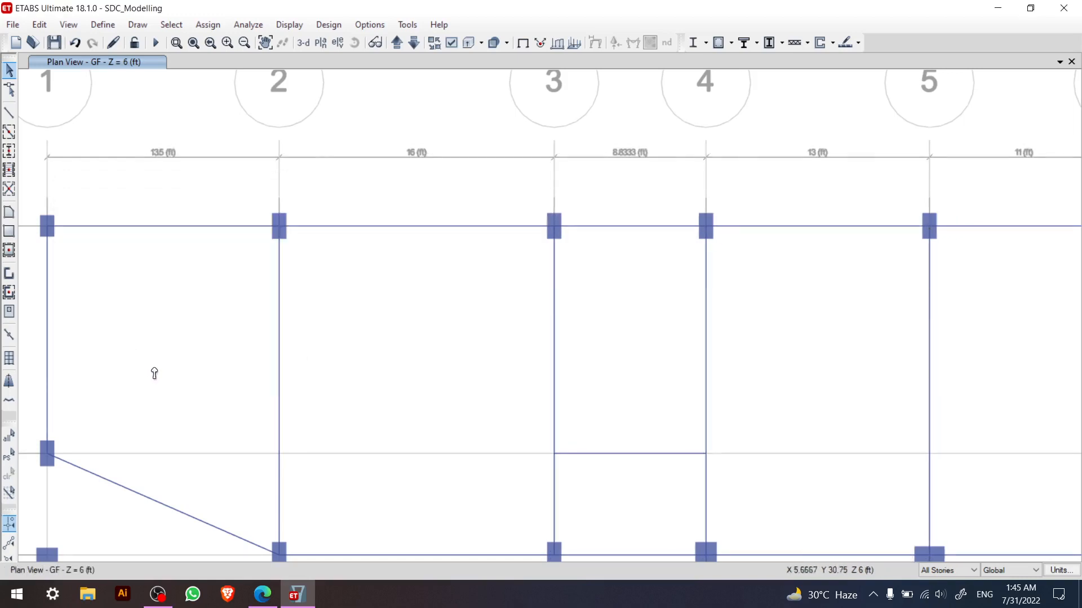
- Inspect the grid spacings in the GF plan, check the circled b values in the assignment PDF in Edge, and return to ETABS
{"action": "scroll", "coordinate": [464, 353], "scroll_direction": "down", "scroll_amount": 2}
{"action": "key", "text": "alt"}
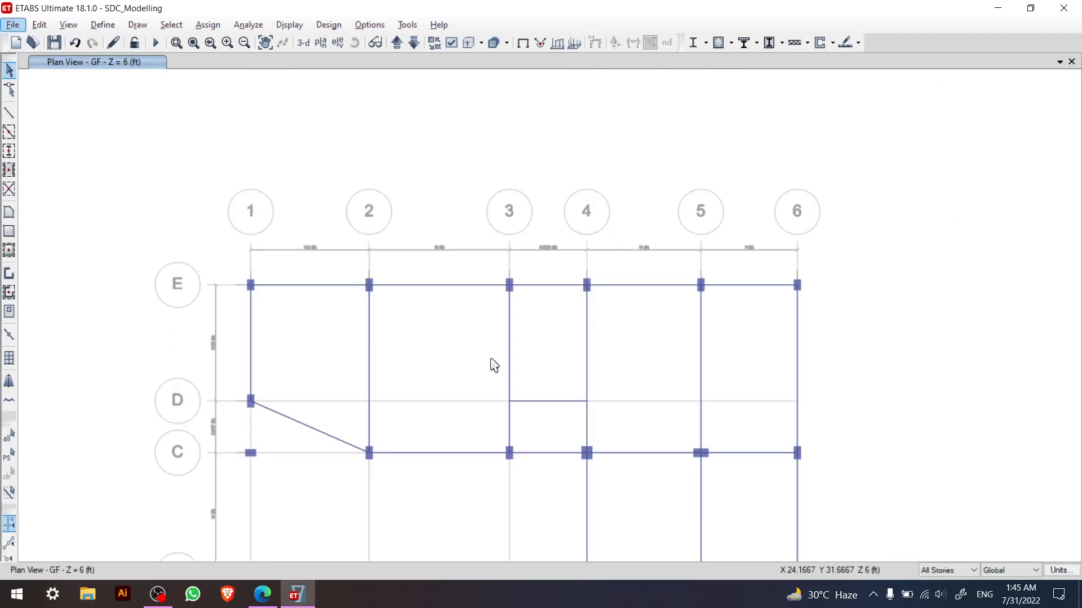
{"action": "middle_click_drag", "start_coordinate": [494, 365], "coordinate": [396, 246]}
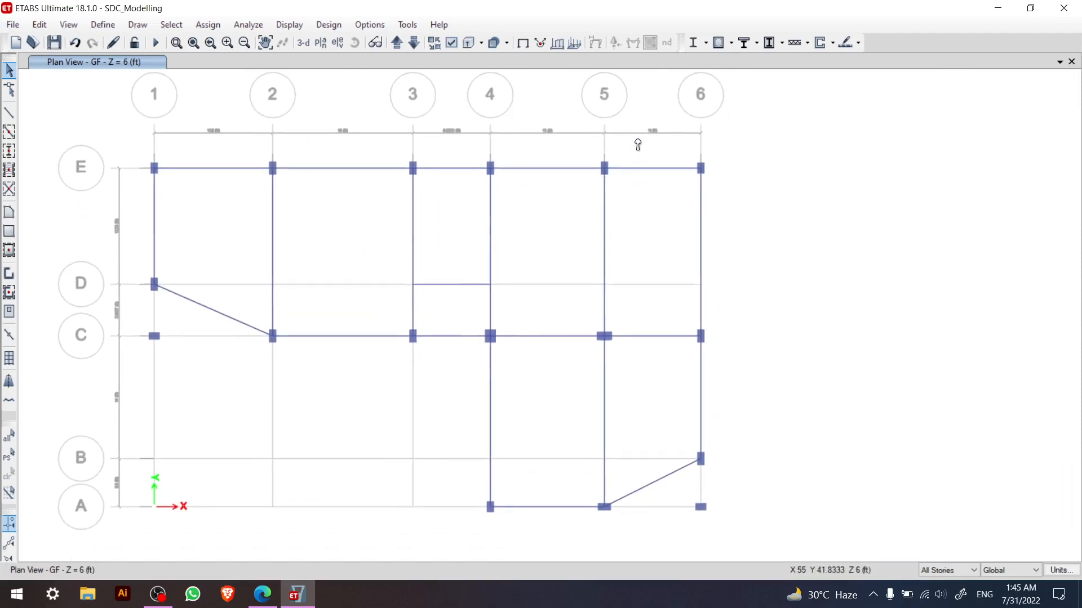
{"action": "scroll", "coordinate": [637, 145], "scroll_direction": "up", "scroll_amount": 2}
{"action": "scroll", "coordinate": [653, 141], "scroll_direction": "down", "scroll_amount": 1}
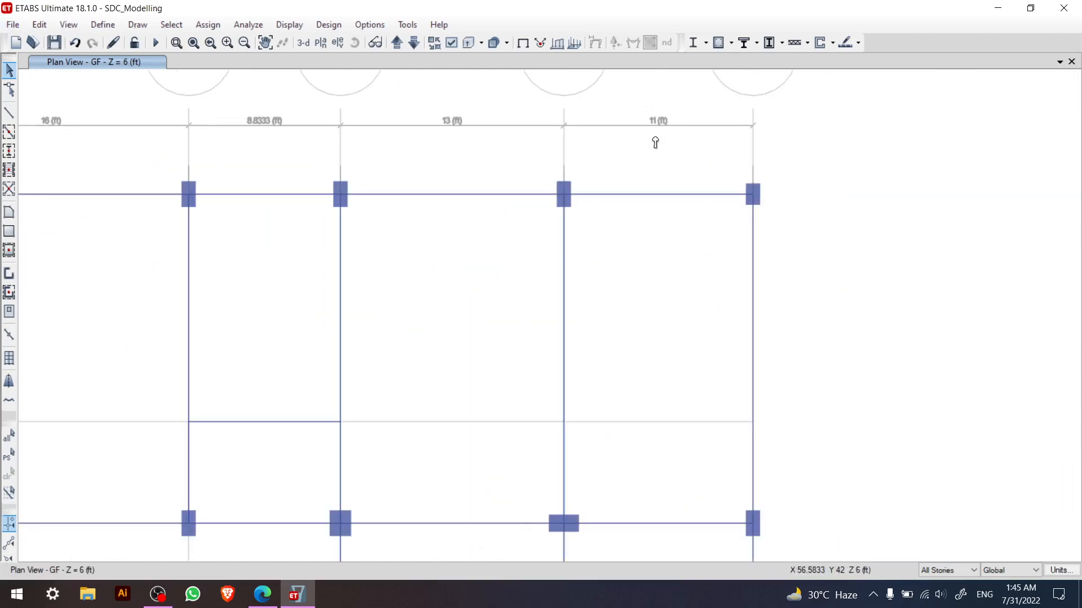
{"action": "left_click", "coordinate": [263, 594]}
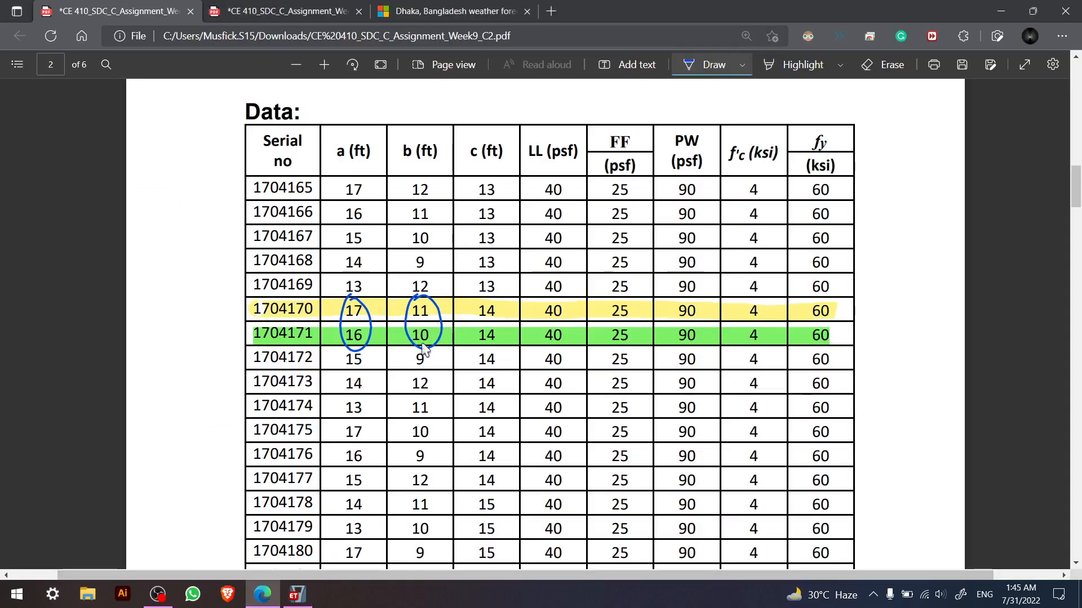
{"action": "left_click", "coordinate": [297, 594]}
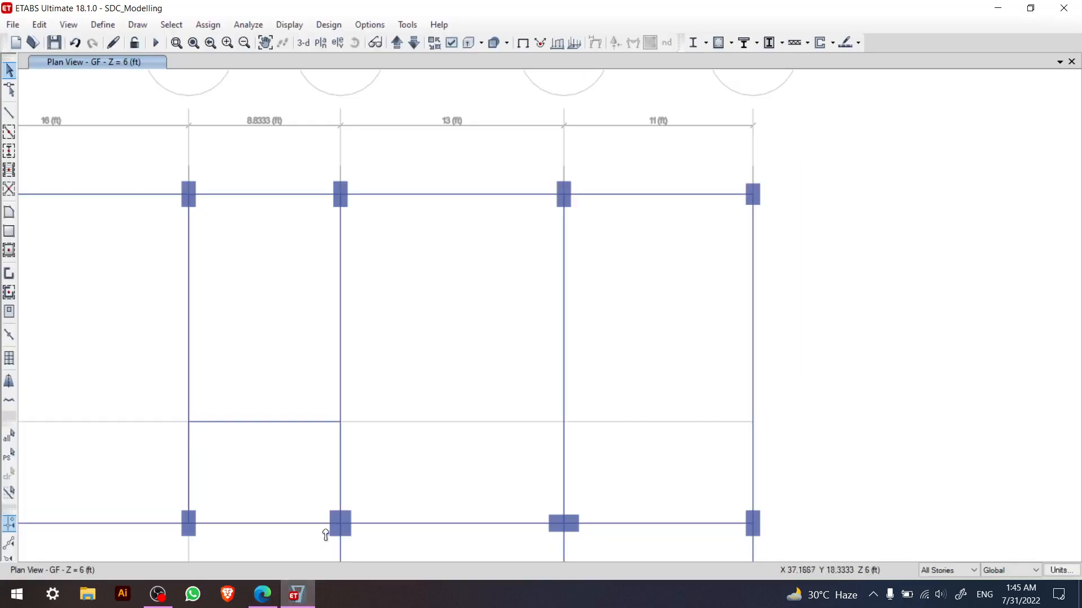
{"action": "left_click", "coordinate": [39, 25]}
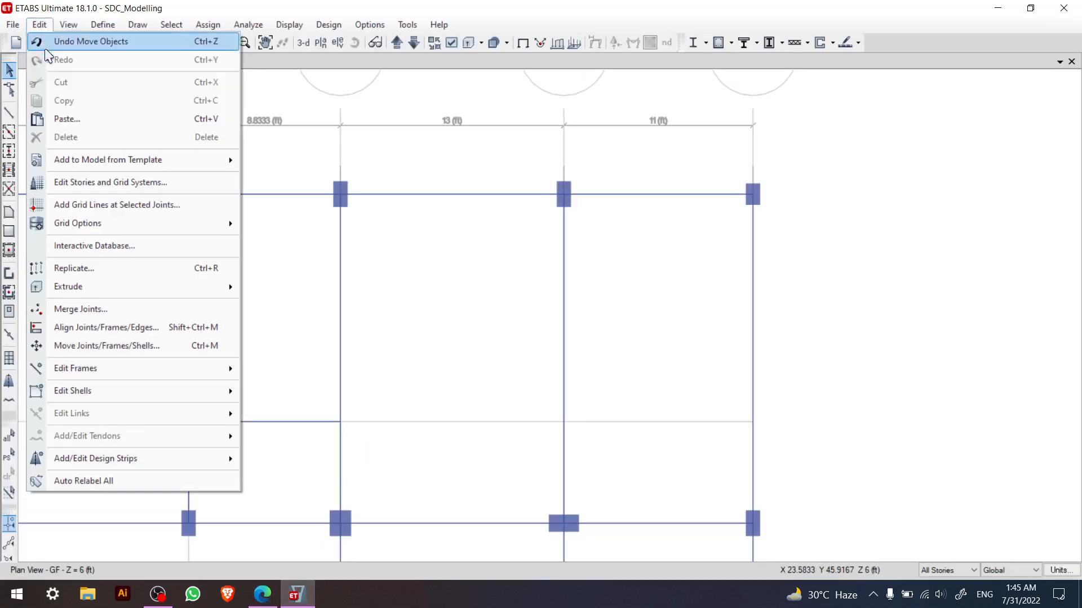
{"action": "left_click", "coordinate": [149, 207]}
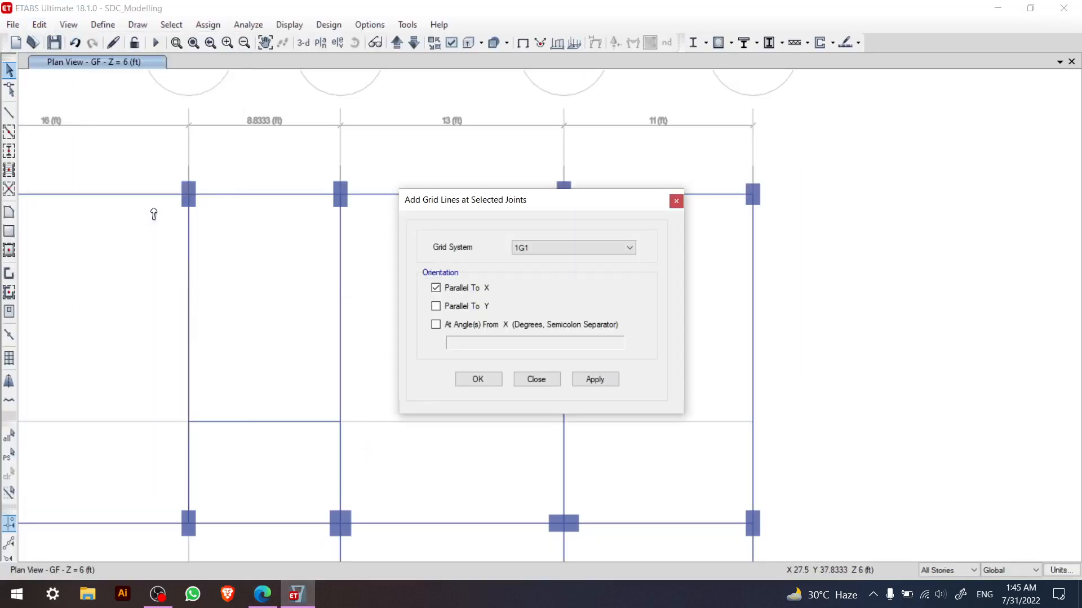
{"action": "left_click", "coordinate": [533, 383]}
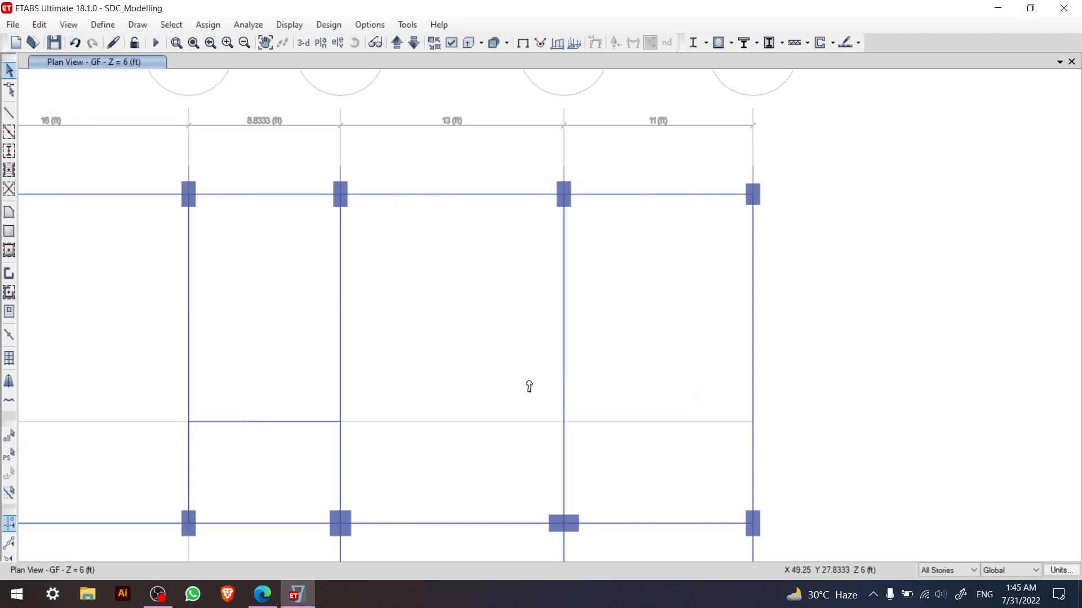
- Display the 1G1 grid data as spacing and set the X spacing of grid 5 to 10 ft
{"action": "left_click", "coordinate": [40, 25]}
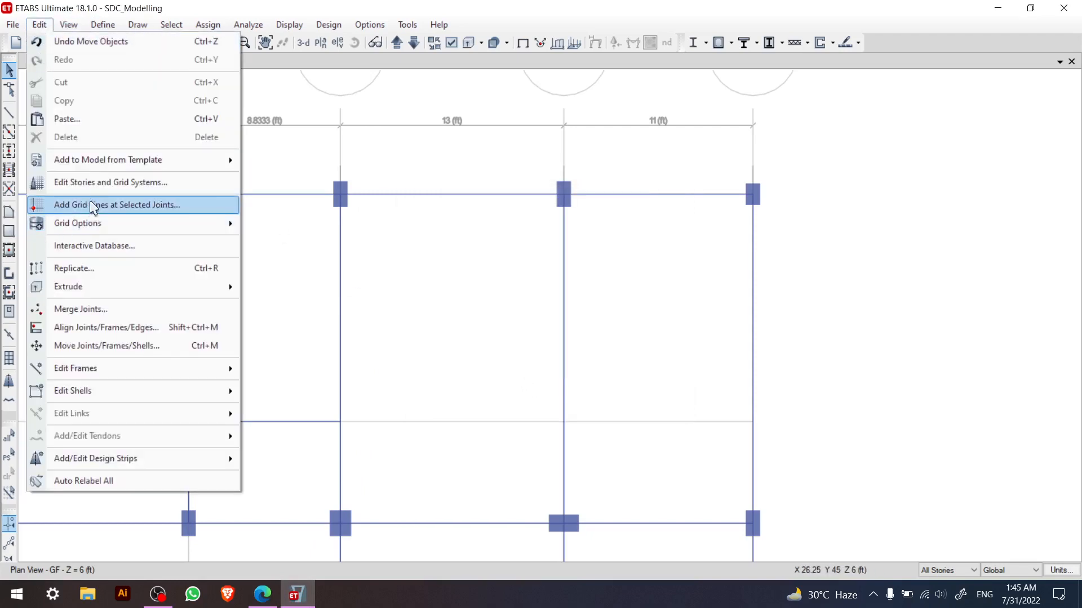
{"action": "left_click", "coordinate": [82, 186]}
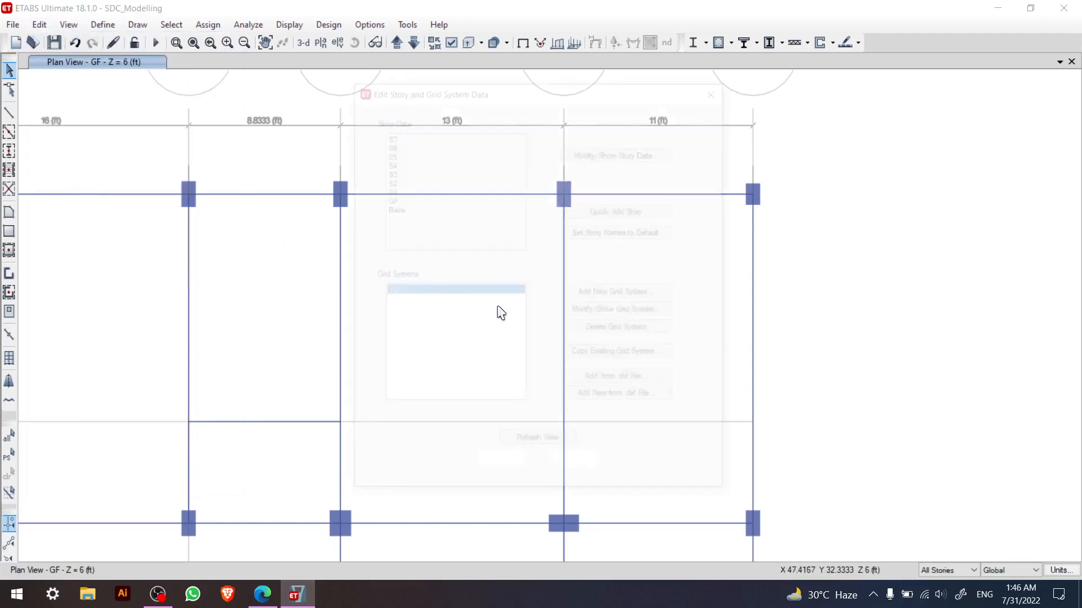
{"action": "left_click", "coordinate": [631, 310]}
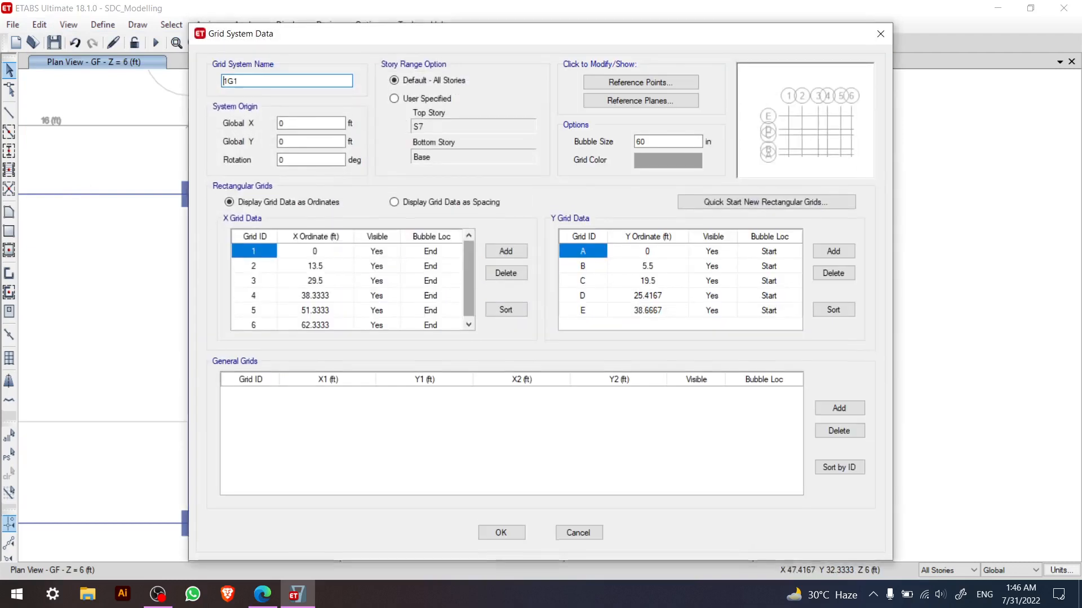
{"action": "left_click", "coordinate": [394, 198]}
{"action": "scroll", "coordinate": [468, 286], "scroll_direction": "down", "scroll_amount": 1}
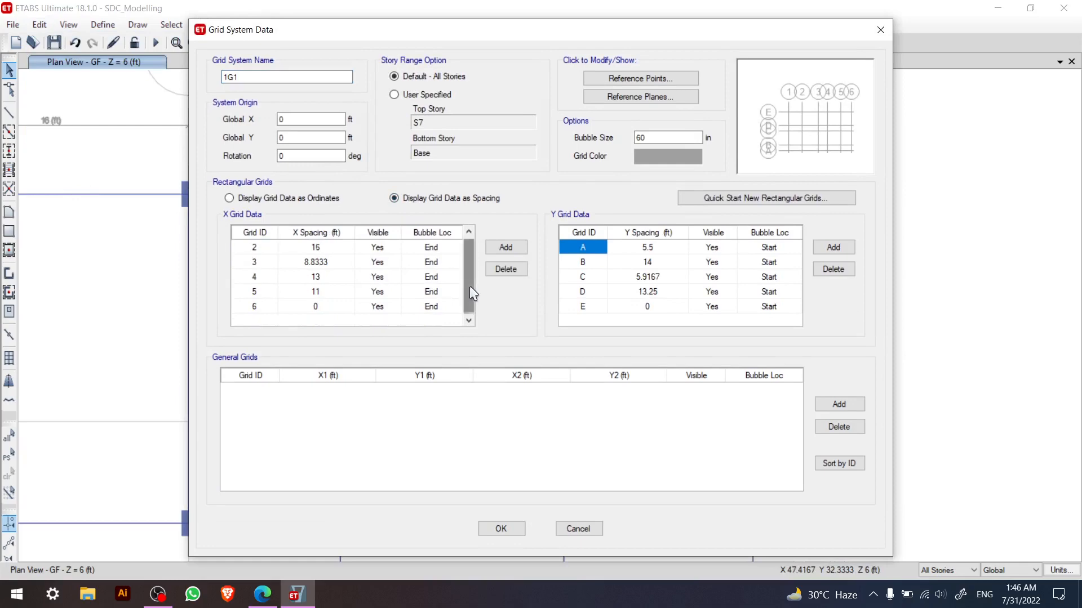
{"action": "left_click", "coordinate": [337, 294]}
{"action": "type", "text": "1"}
{"action": "left_click", "coordinate": [498, 528]}
{"action": "left_click", "coordinate": [512, 471]}
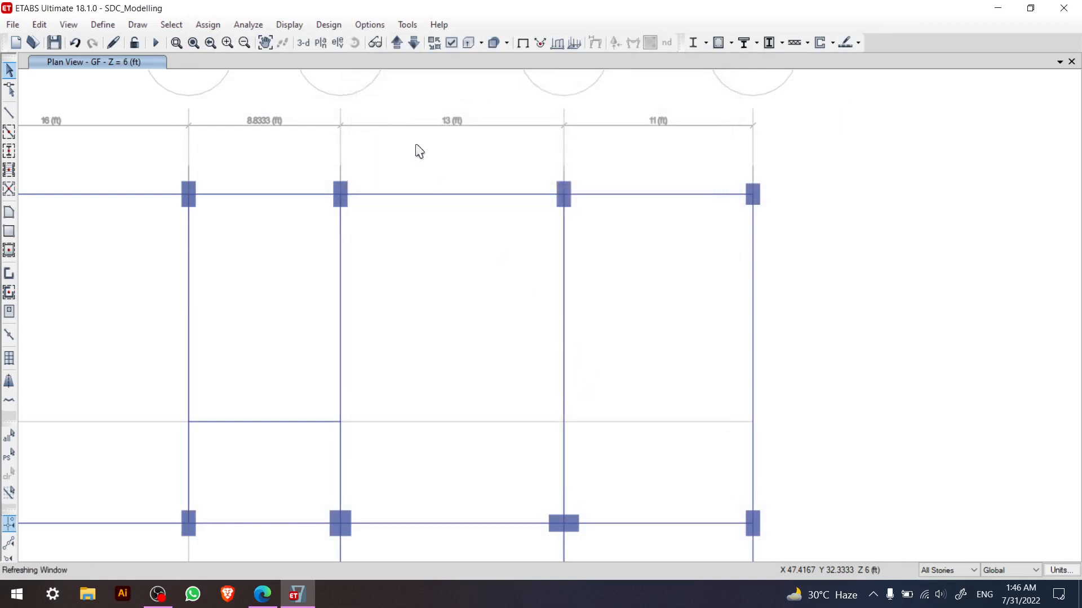
- Select the joints and frames beside grid line 6 and move them -1 ft in X, using the joint beside 6-D and grid point 6-D as references
{"action": "left_click", "coordinate": [194, 43]}
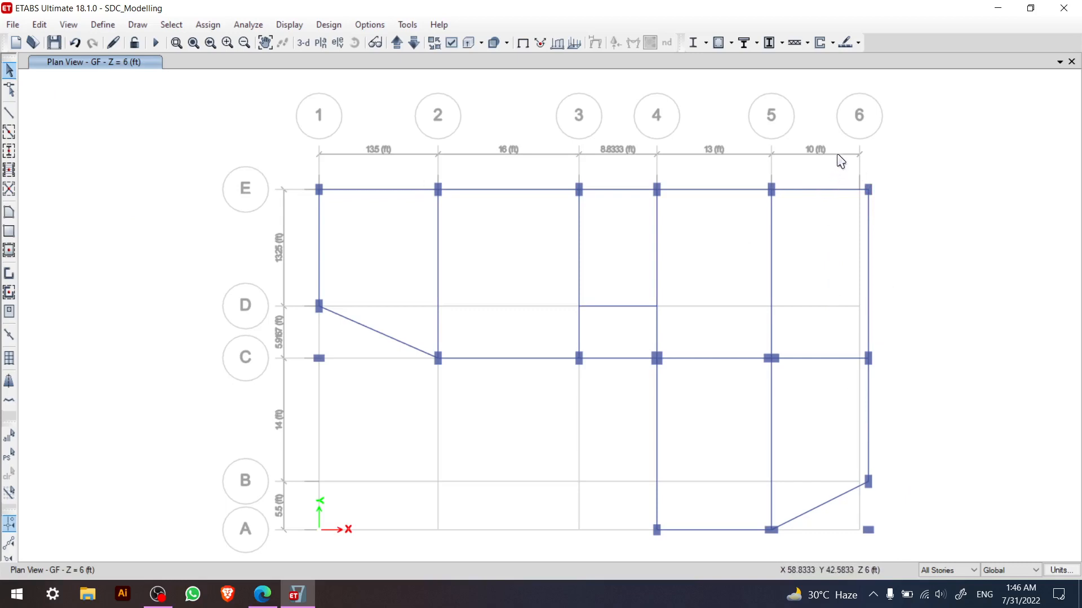
{"action": "left_click_drag", "start_coordinate": [836, 154], "coordinate": [932, 574]}
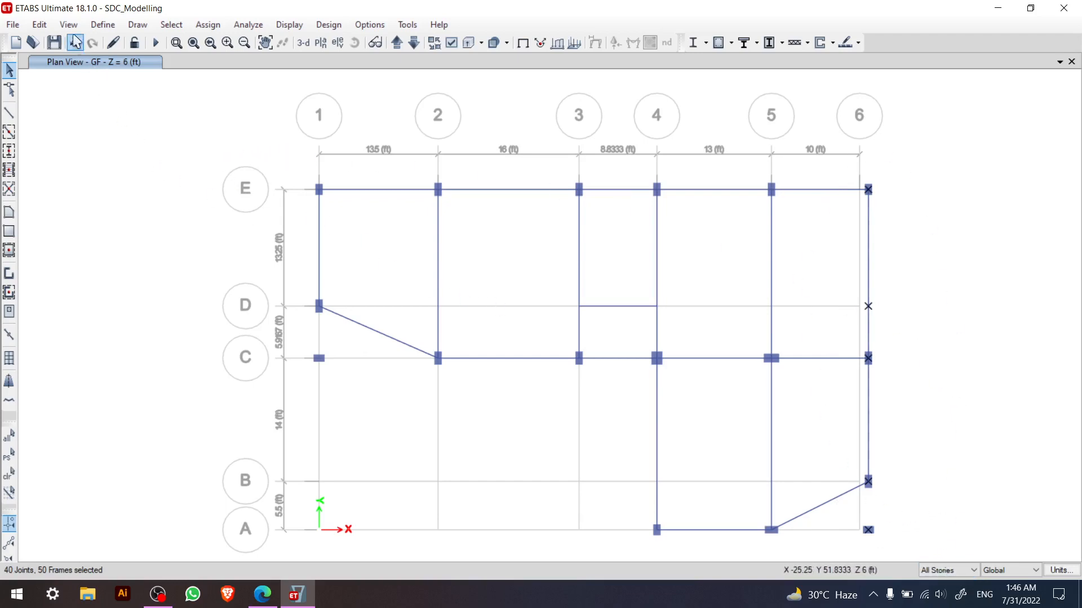
{"action": "key", "text": "ctrl+m"}
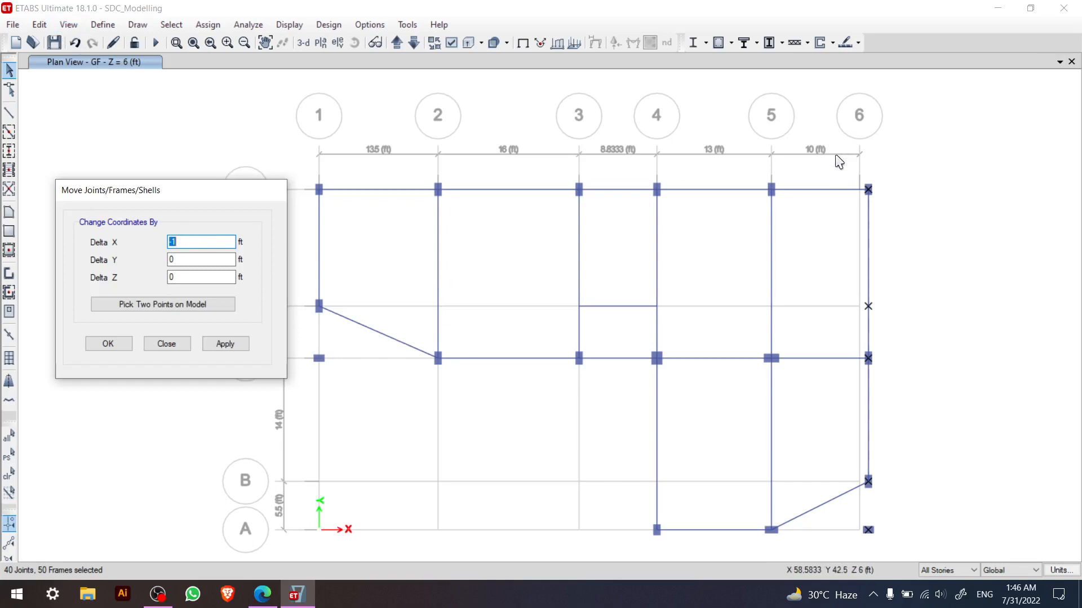
{"action": "left_click", "coordinate": [217, 307]}
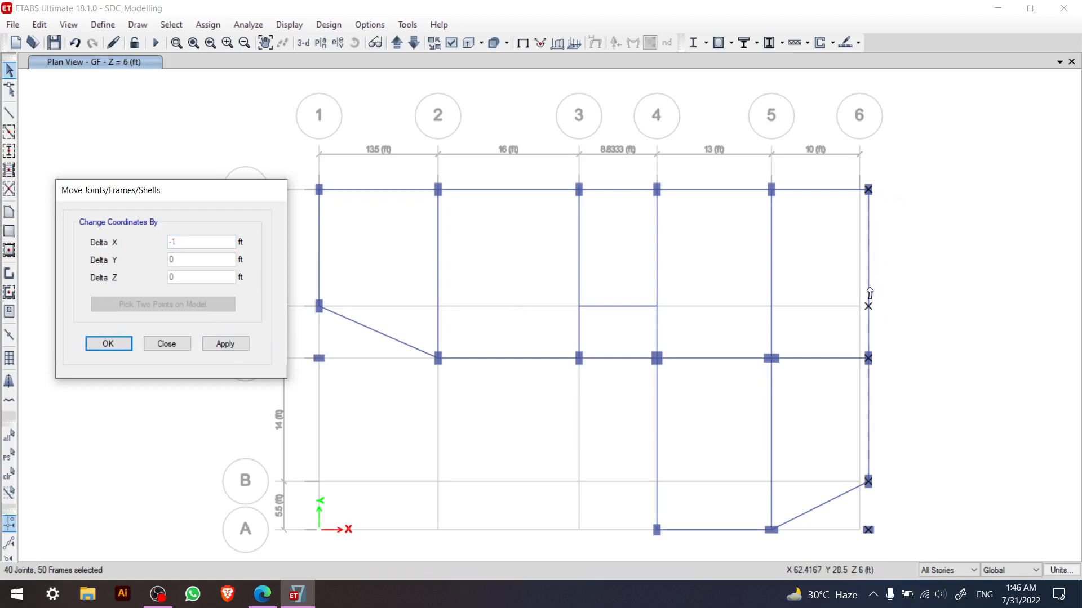
{"action": "left_click", "coordinate": [869, 307]}
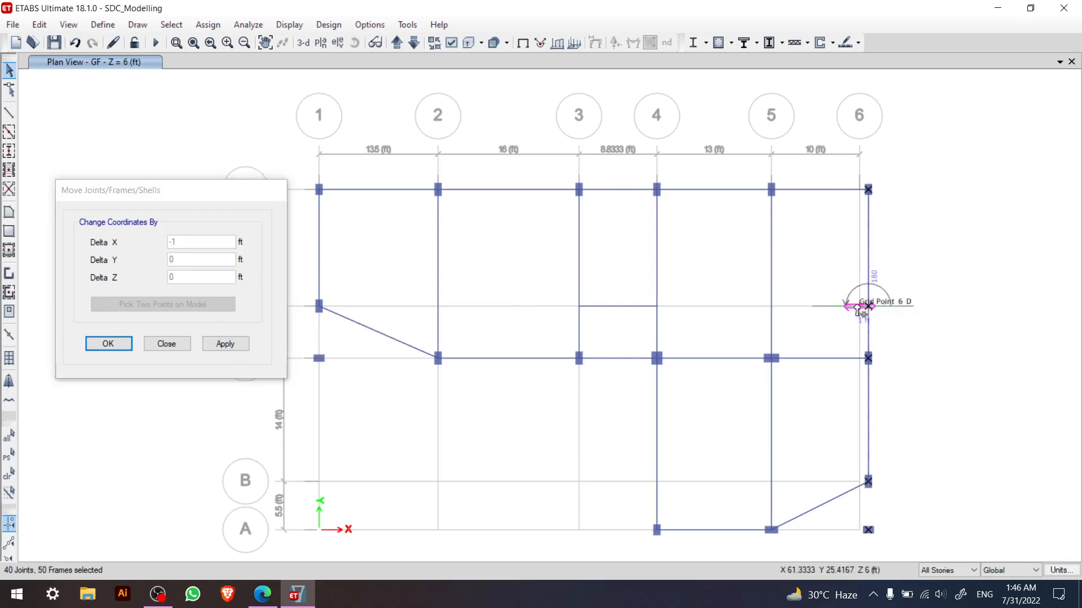
{"action": "left_click", "coordinate": [859, 307]}
{"action": "left_click", "coordinate": [213, 242]}
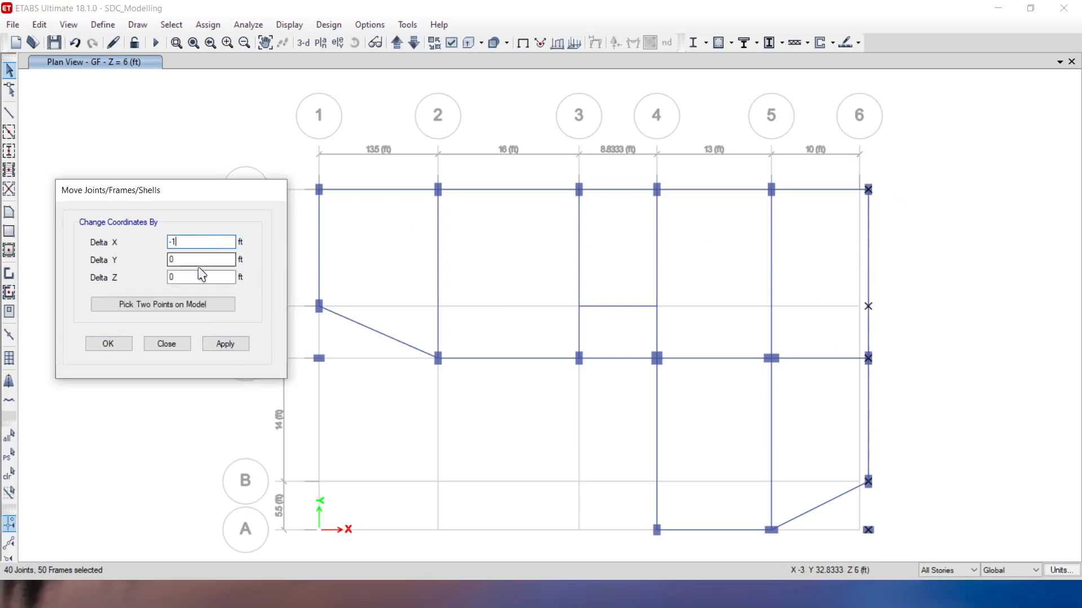
{"action": "left_click", "coordinate": [261, 303]}
{"action": "left_click", "coordinate": [226, 344]}
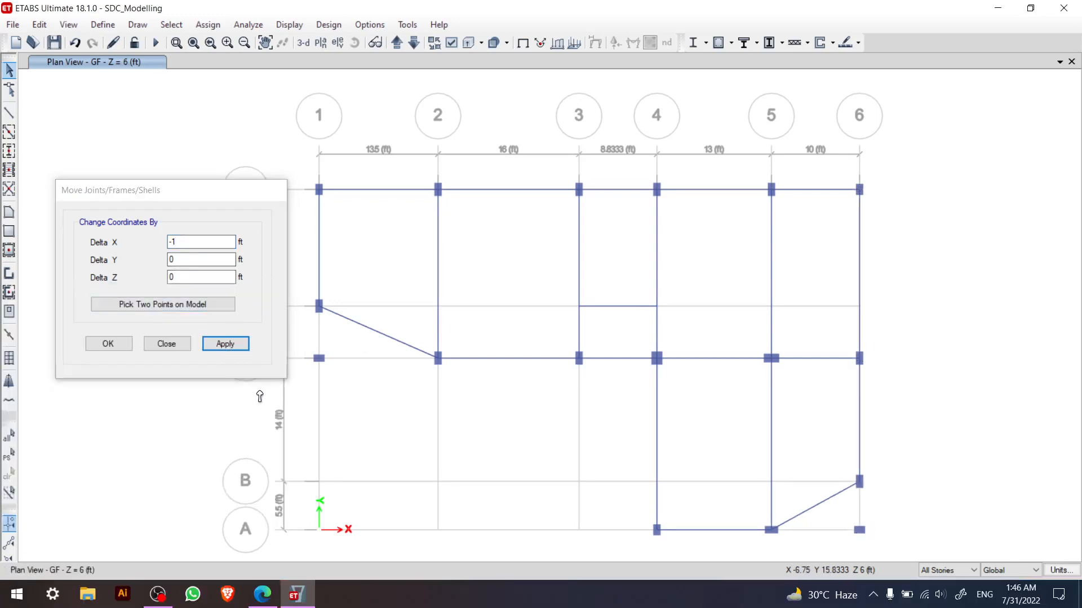
{"action": "left_click", "coordinate": [121, 344]}
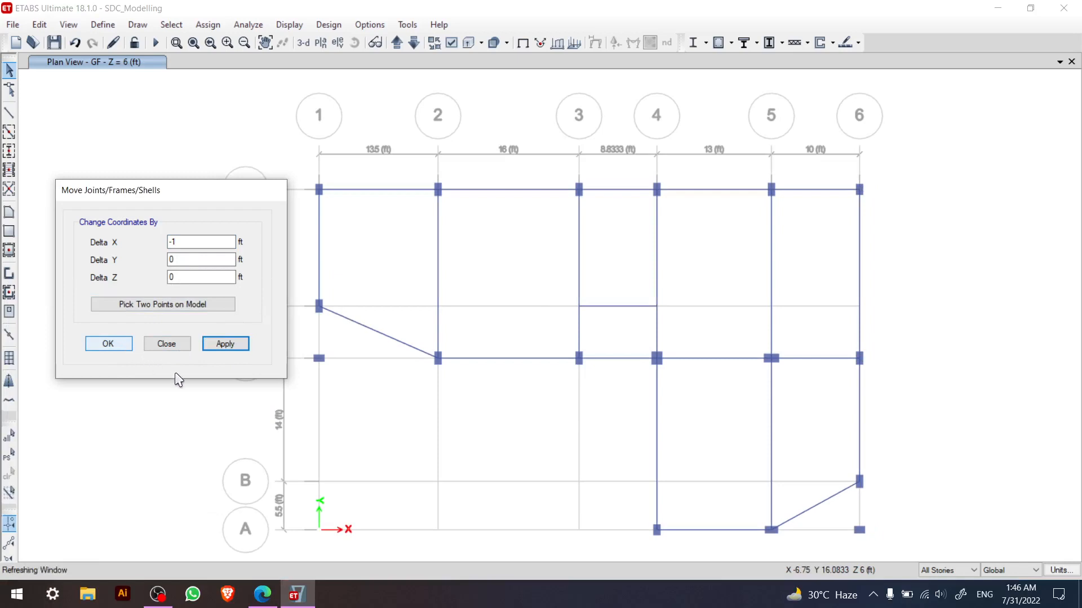
- Add a 3-D view window beside the GF plan and rotate it to examine the building's columns
{"action": "left_click", "coordinate": [1059, 62]}
{"action": "left_click", "coordinate": [1000, 94]}
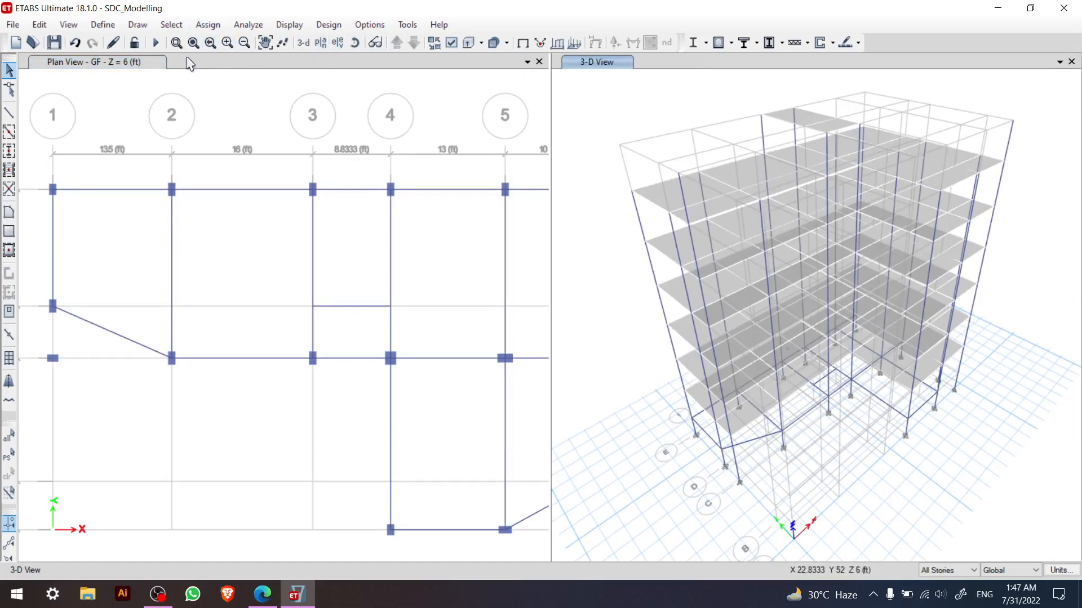
{"action": "left_click", "coordinate": [355, 42]}
{"action": "mouse_move", "coordinate": [755, 101]}
{"action": "left_mouse_down"}
{"action": "mouse_move", "coordinate": [698, 140]}
{"action": "mouse_move", "coordinate": [609, 107]}
{"action": "mouse_move", "coordinate": [657, 133]}
{"action": "mouse_move", "coordinate": [746, 155]}
{"action": "mouse_move", "coordinate": [773, 121]}
{"action": "mouse_move", "coordinate": [769, 105]}
{"action": "mouse_move", "coordinate": [756, 111]}
{"action": "left_mouse_up"}
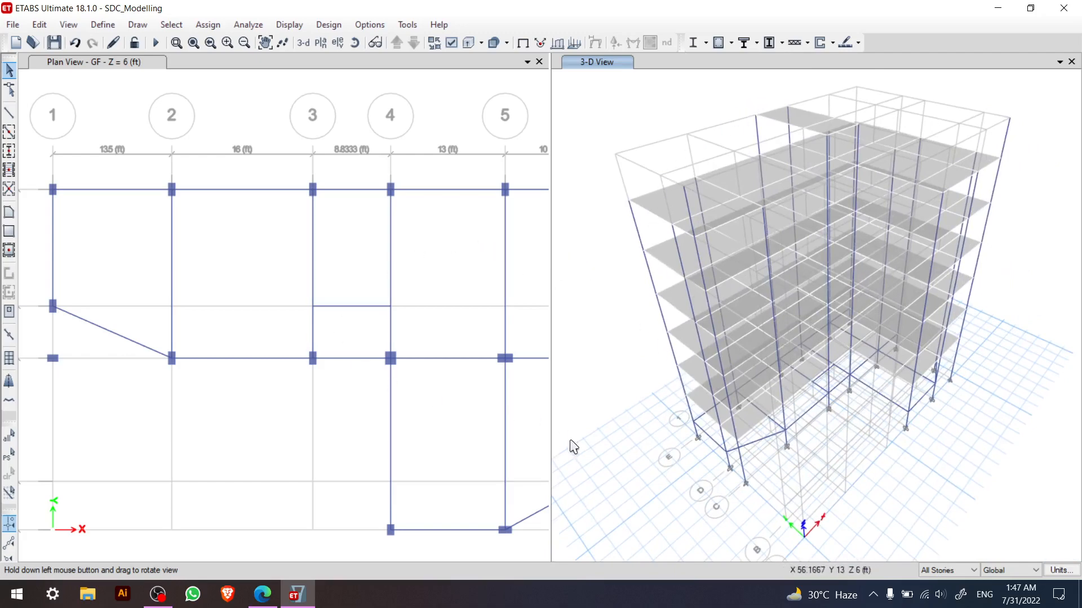
- Delete the isolated columns at grid intersections 1-C and 6-A, including their joints, on all stories
{"action": "left_click", "coordinate": [48, 350]}
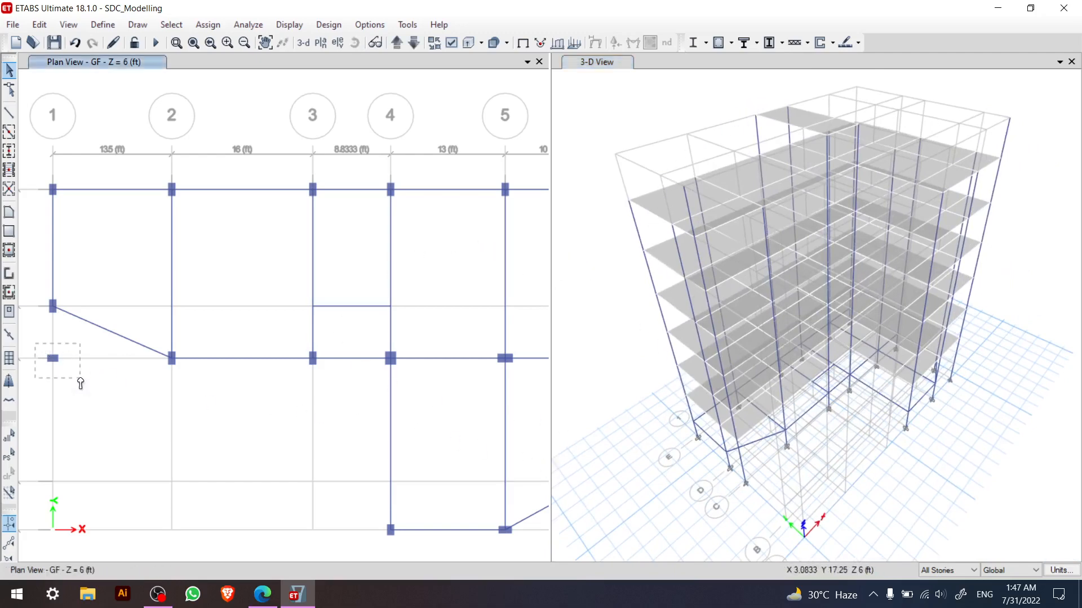
{"action": "left_click", "coordinate": [51, 357]}
{"action": "left_click_drag", "start_coordinate": [35, 341], "coordinate": [89, 388]}
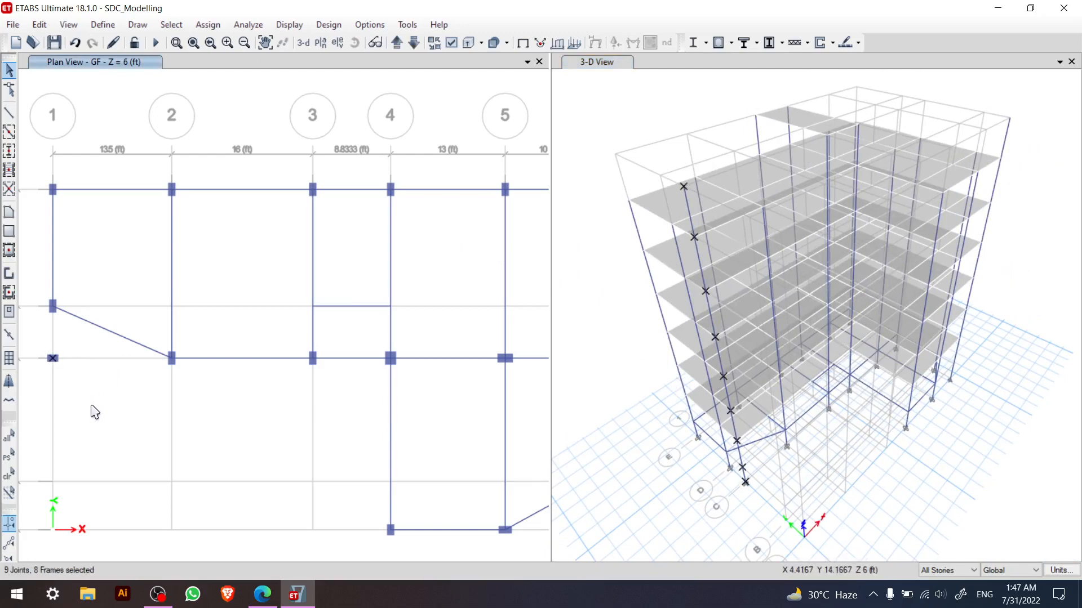
{"action": "key", "text": "Delete"}
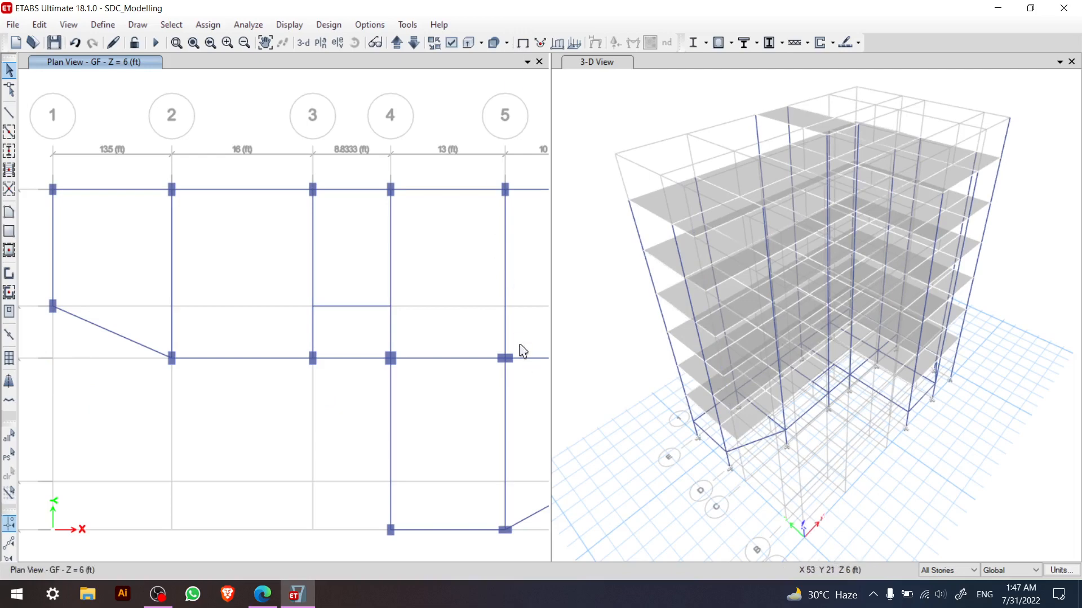
{"action": "middle_click_drag", "start_coordinate": [315, 301], "coordinate": [166, 260]}
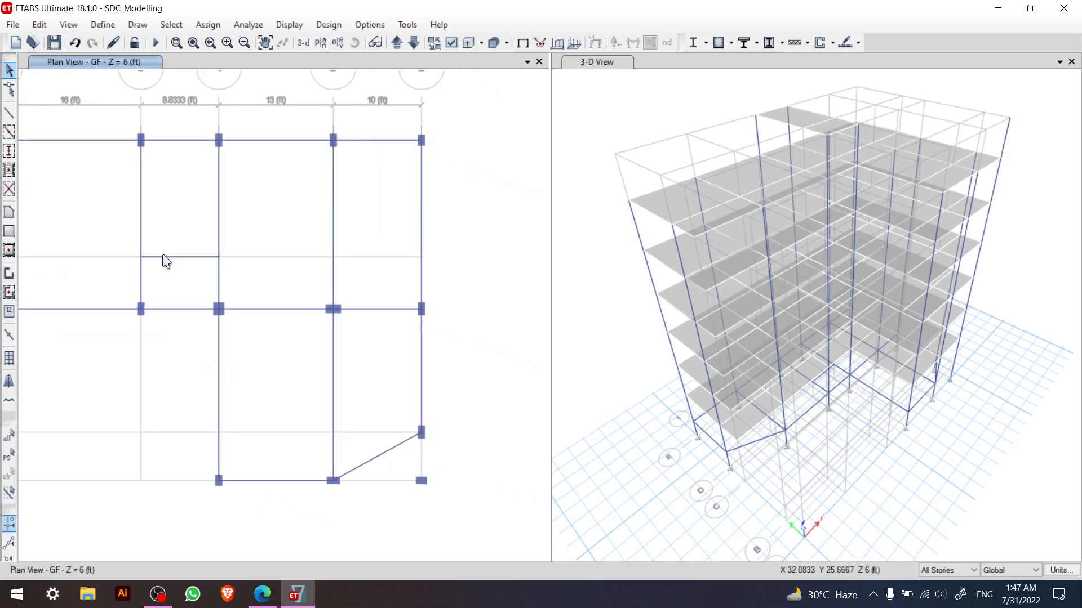
{"action": "left_click_drag", "start_coordinate": [403, 467], "coordinate": [453, 515]}
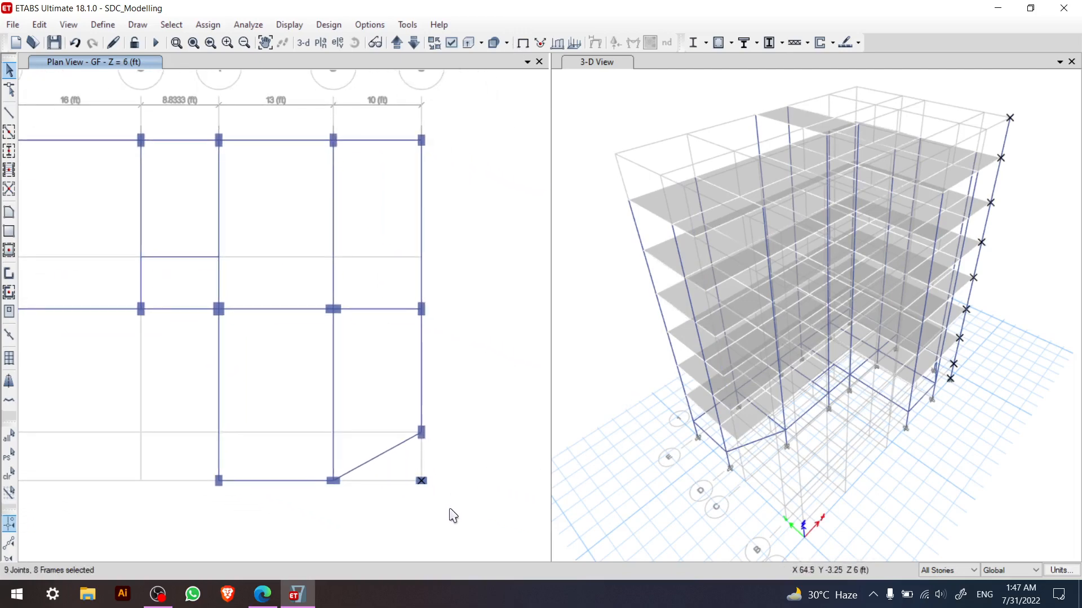
{"action": "key", "text": "Delete"}
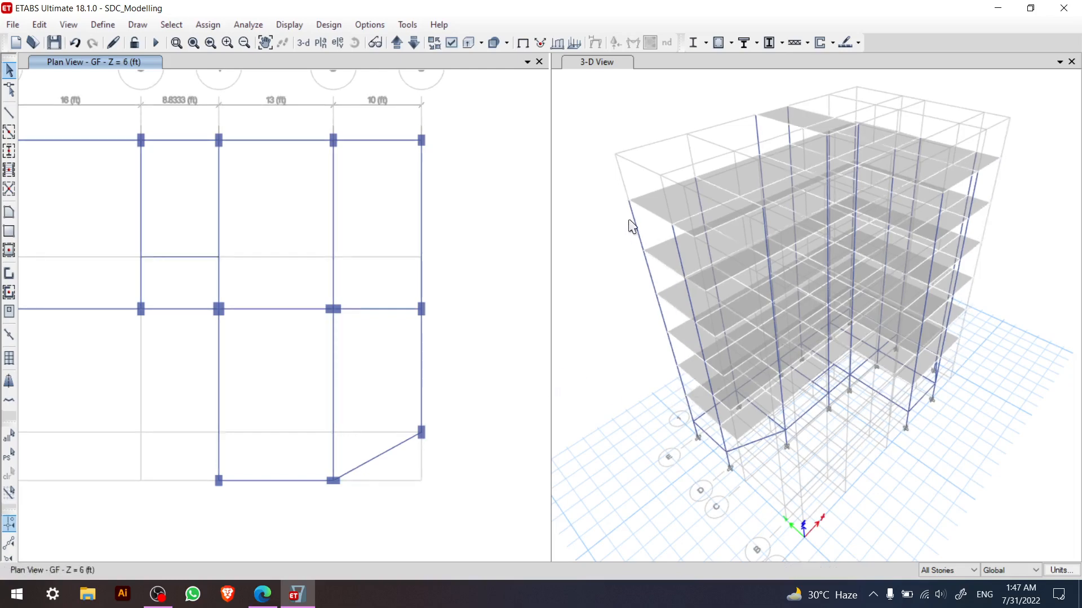
{"action": "left_click", "coordinate": [580, 103]}
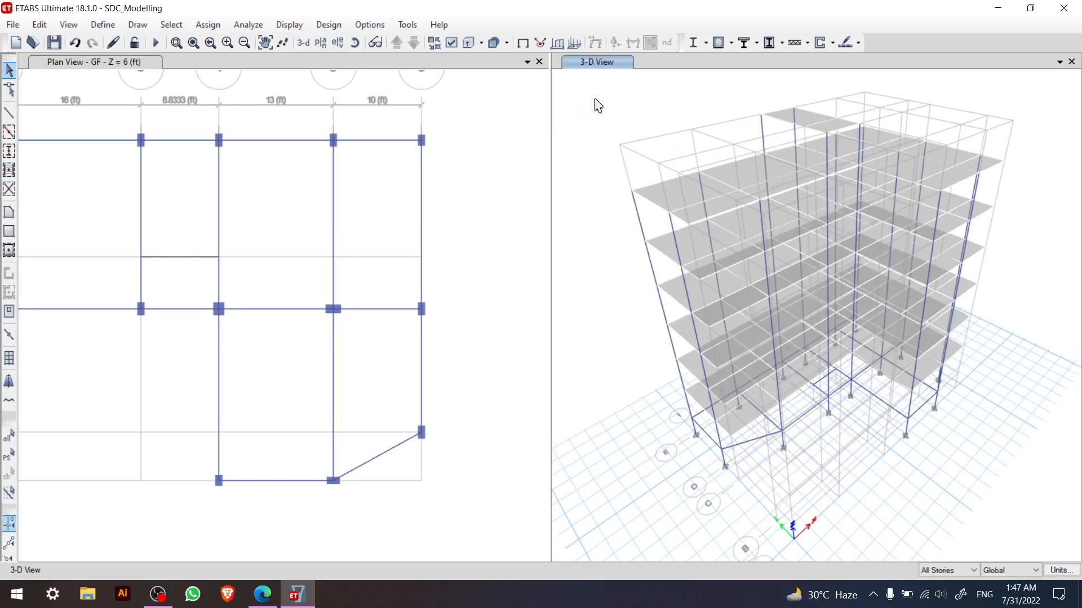
{"action": "left_click", "coordinate": [157, 594]}
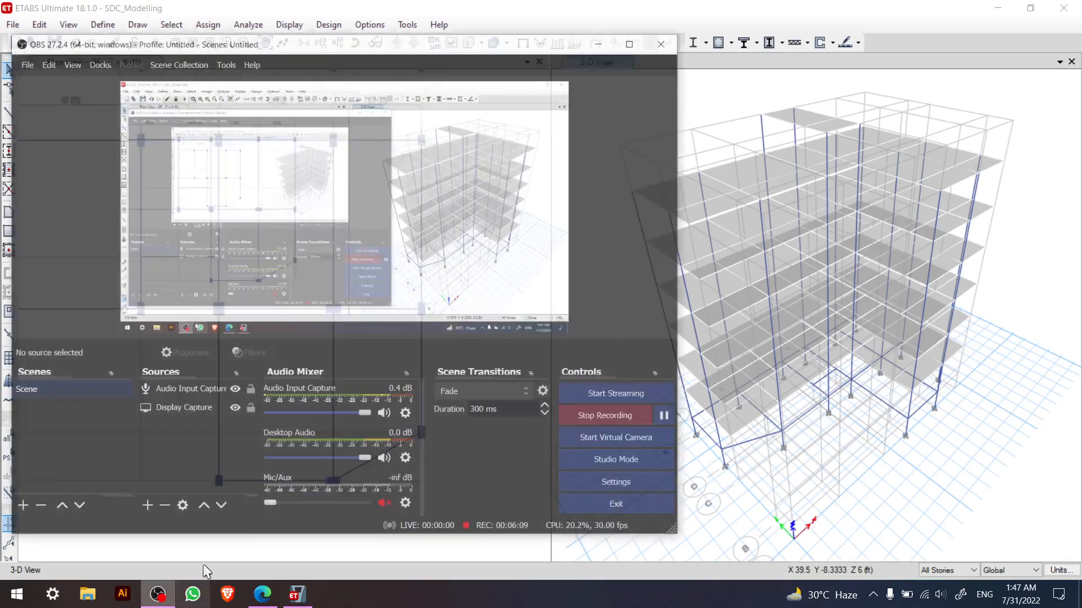